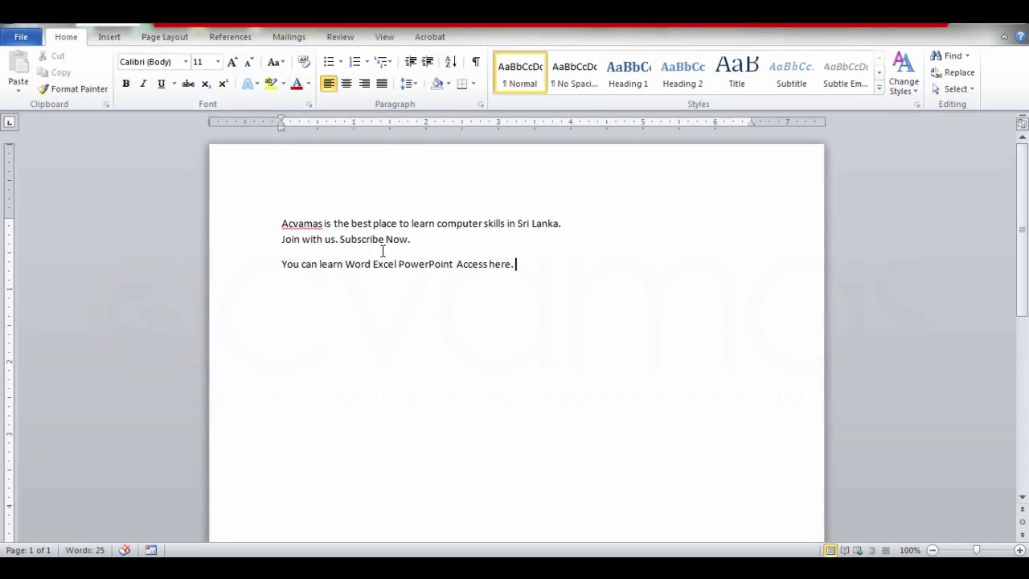
- Select 'Acvamas' at the start of the first line and apply the Broadway font
{"action": "left_click", "coordinate": [281, 224]}
{"action": "left_click_drag", "start_coordinate": [282, 223], "coordinate": [323, 224]}
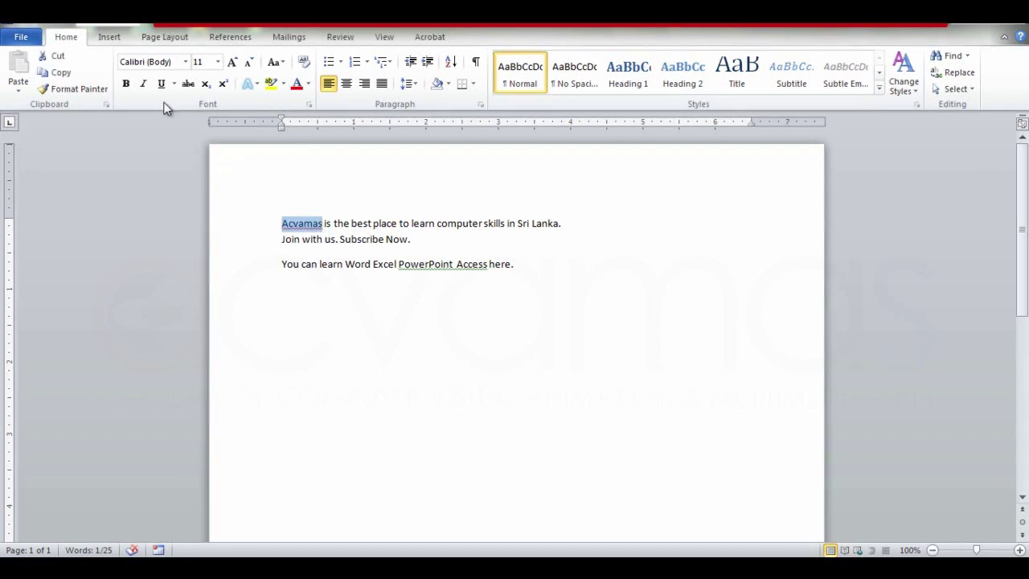
{"action": "left_click", "coordinate": [185, 64]}
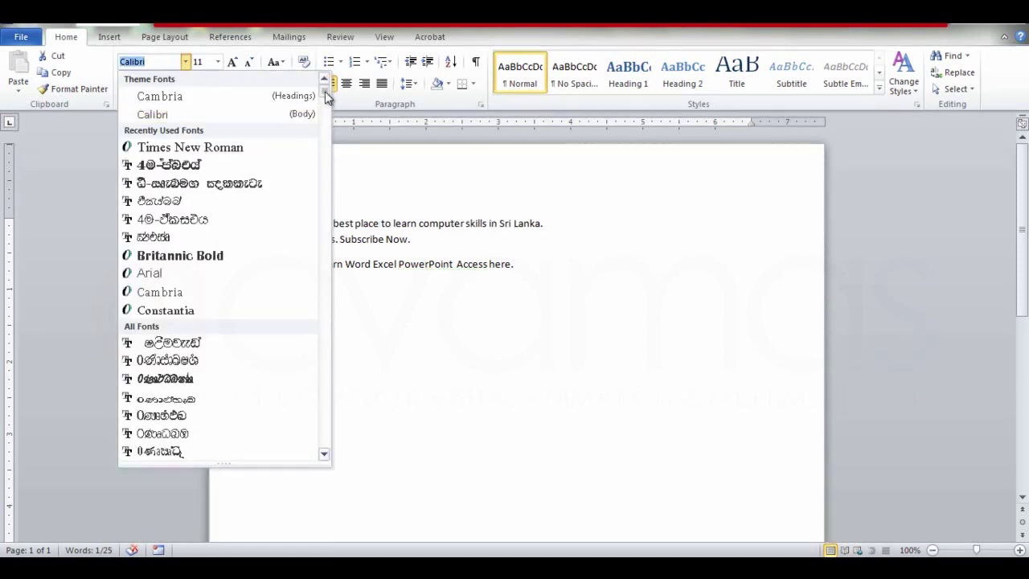
{"action": "mouse_move", "coordinate": [326, 96]}
{"action": "left_mouse_down"}
{"action": "mouse_move", "coordinate": [324, 437]}
{"action": "mouse_move", "coordinate": [322, 187]}
{"action": "left_mouse_up"}
{"action": "left_click", "coordinate": [267, 191]}
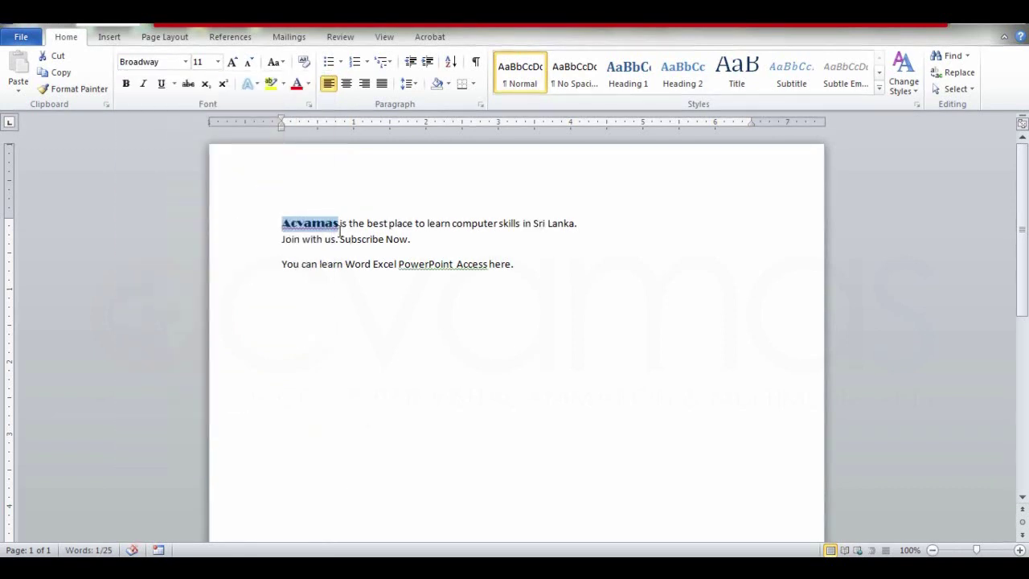
- Size 'Acvamas' at 72 point, then 100 point, and finally settle on 10 point
{"action": "left_click", "coordinate": [217, 64]}
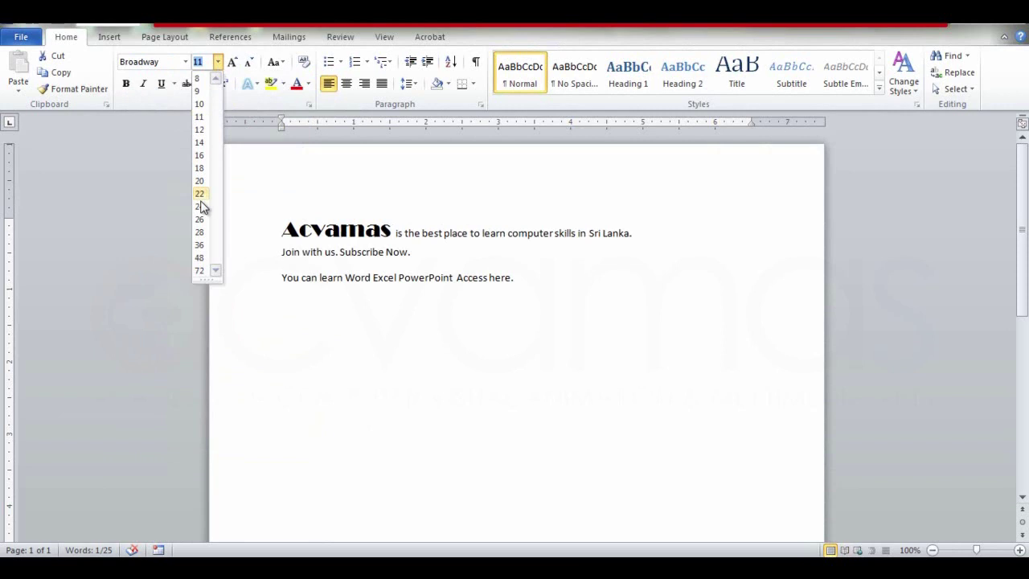
{"action": "left_click", "coordinate": [201, 272]}
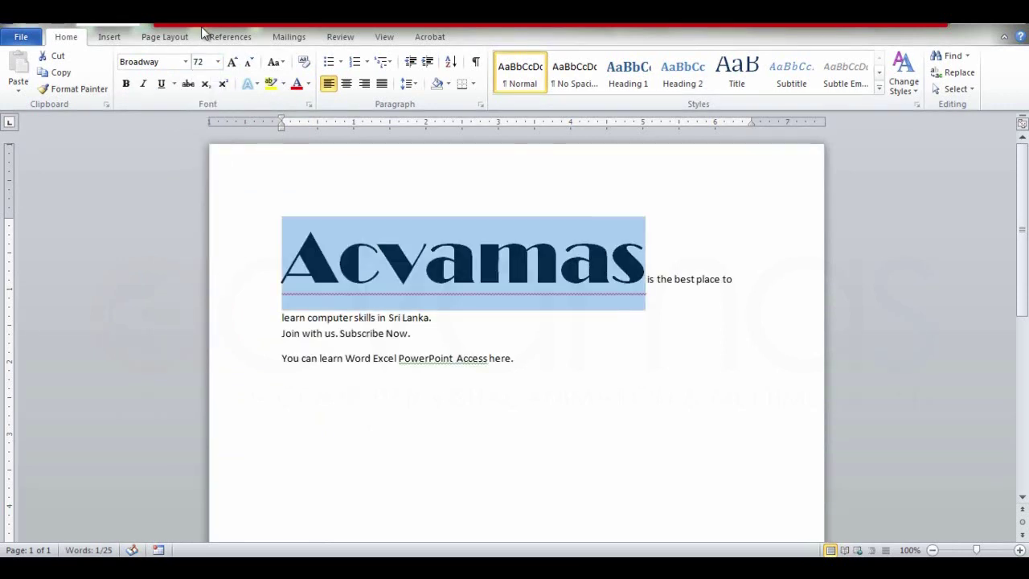
{"action": "left_click", "coordinate": [204, 63]}
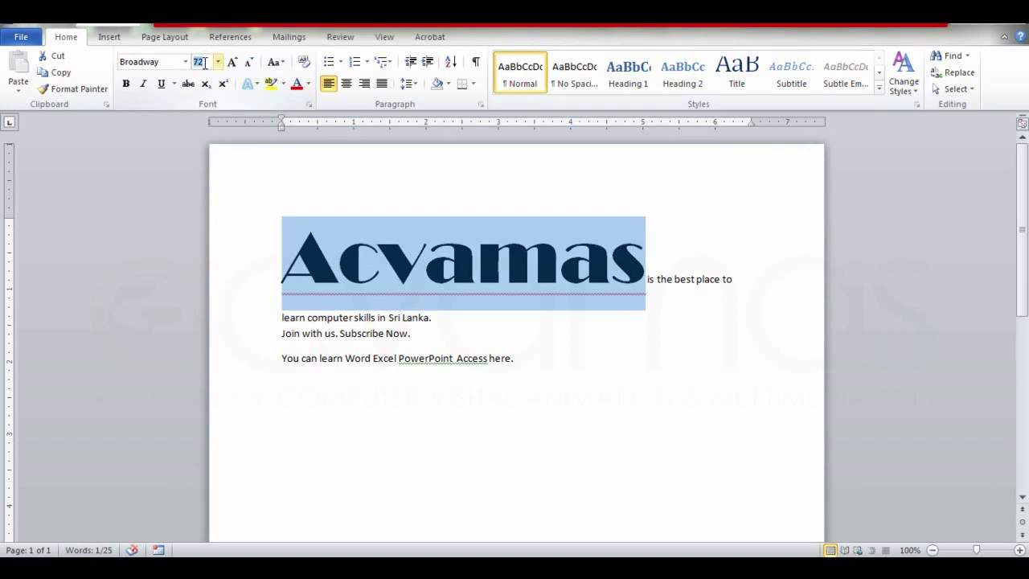
{"action": "left_click", "coordinate": [207, 63]}
{"action": "left_click_drag", "start_coordinate": [205, 63], "coordinate": [192, 62]}
{"action": "type", "text": "100"}
{"action": "key", "text": "Return"}
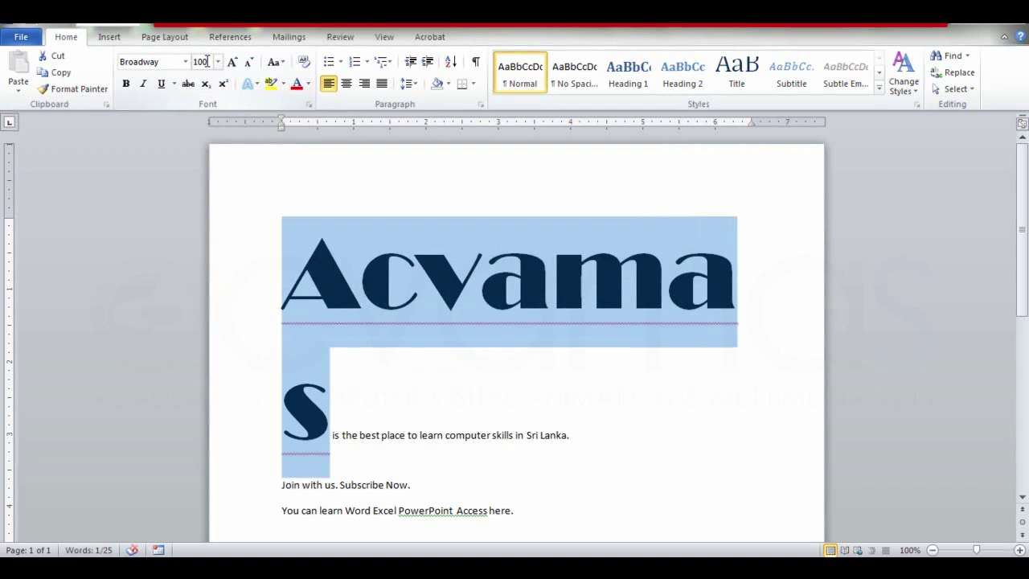
{"action": "left_click", "coordinate": [217, 63]}
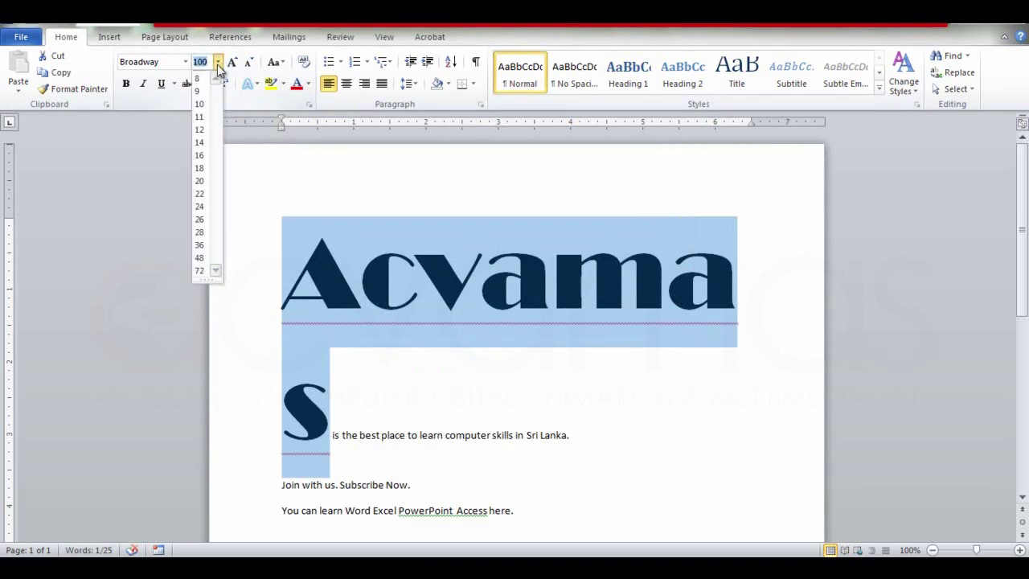
{"action": "left_click", "coordinate": [200, 104]}
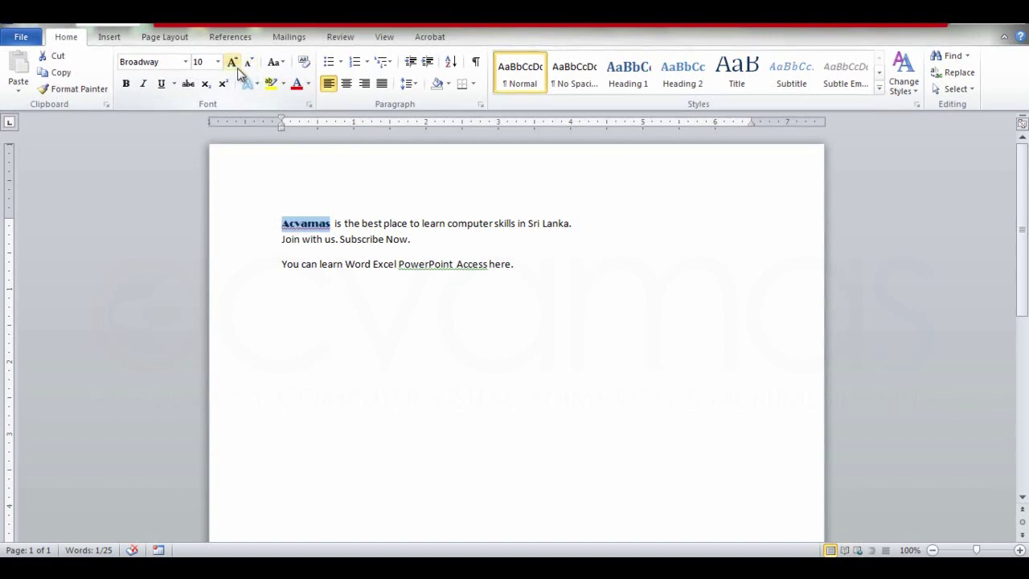
- Grow 'Acvamas' six steps, shrink it three, then grow it twice more to 20 point
{"action": "left_click", "coordinate": [232, 63]}
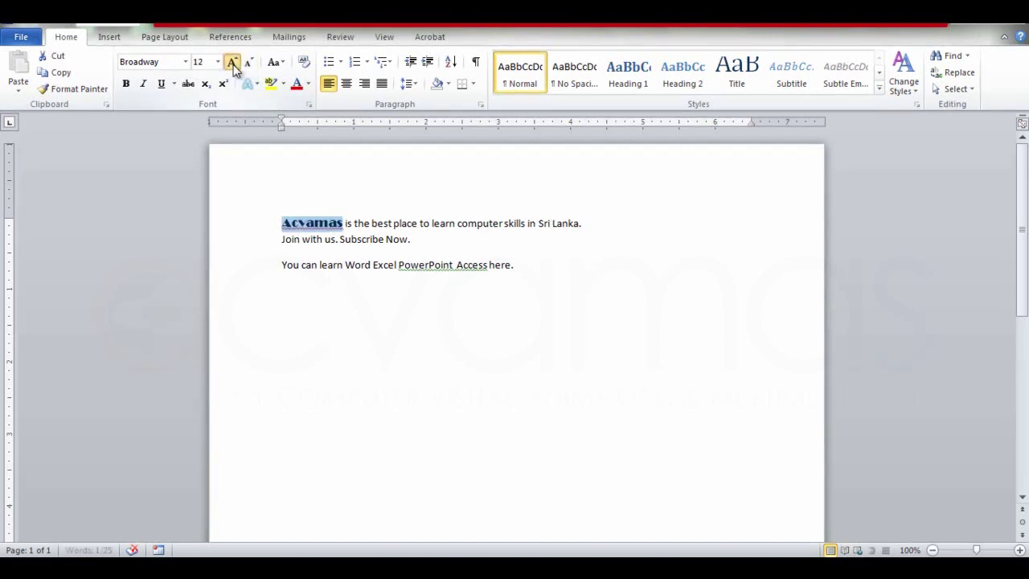
{"action": "left_click", "coordinate": [233, 62]}
{"action": "left_click", "coordinate": [233, 63]}
{"action": "left_click", "coordinate": [232, 63]}
{"action": "left_click", "coordinate": [232, 64]}
{"action": "left_click", "coordinate": [232, 63]}
{"action": "left_click", "coordinate": [232, 63]}
{"action": "left_click", "coordinate": [232, 64]}
{"action": "left_click", "coordinate": [232, 63]}
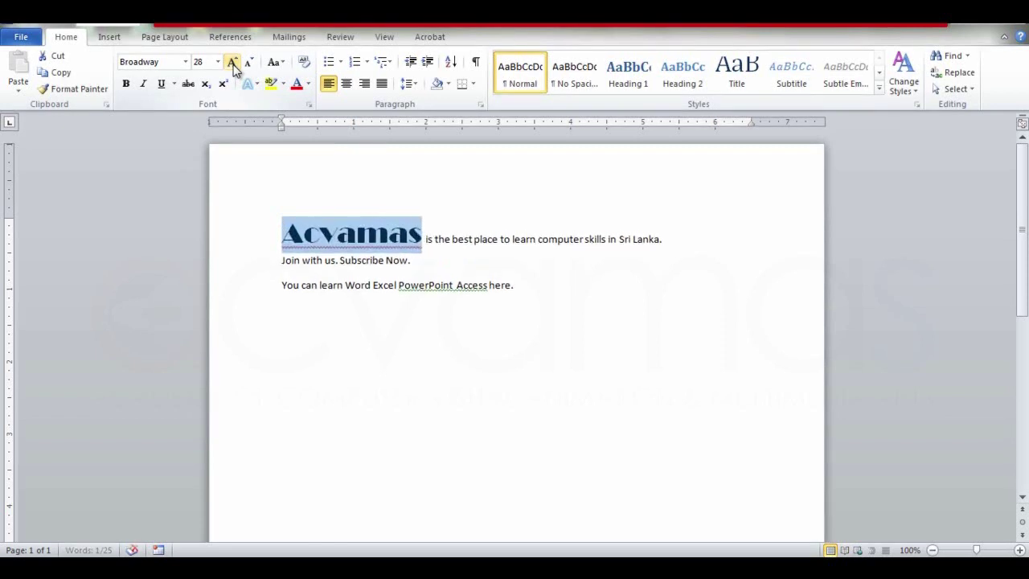
{"action": "left_click", "coordinate": [232, 63]}
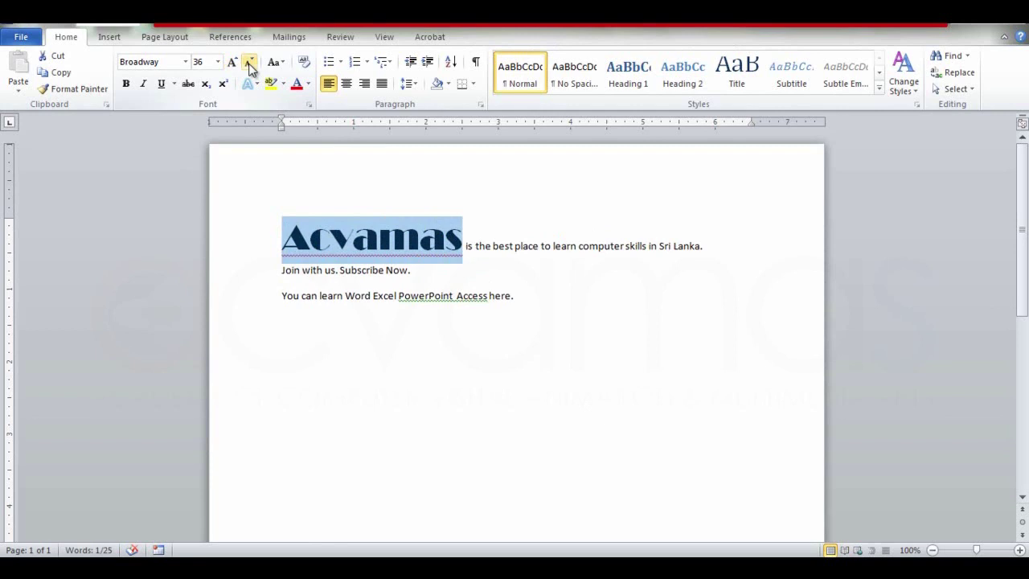
{"action": "left_click", "coordinate": [250, 64]}
{"action": "left_click", "coordinate": [250, 65]}
{"action": "left_click", "coordinate": [250, 65]}
{"action": "left_click", "coordinate": [250, 64]}
{"action": "left_click", "coordinate": [250, 65]}
{"action": "left_click", "coordinate": [250, 64]}
{"action": "left_click", "coordinate": [250, 64]}
{"action": "left_click", "coordinate": [250, 64]}
{"action": "left_click", "coordinate": [249, 64]}
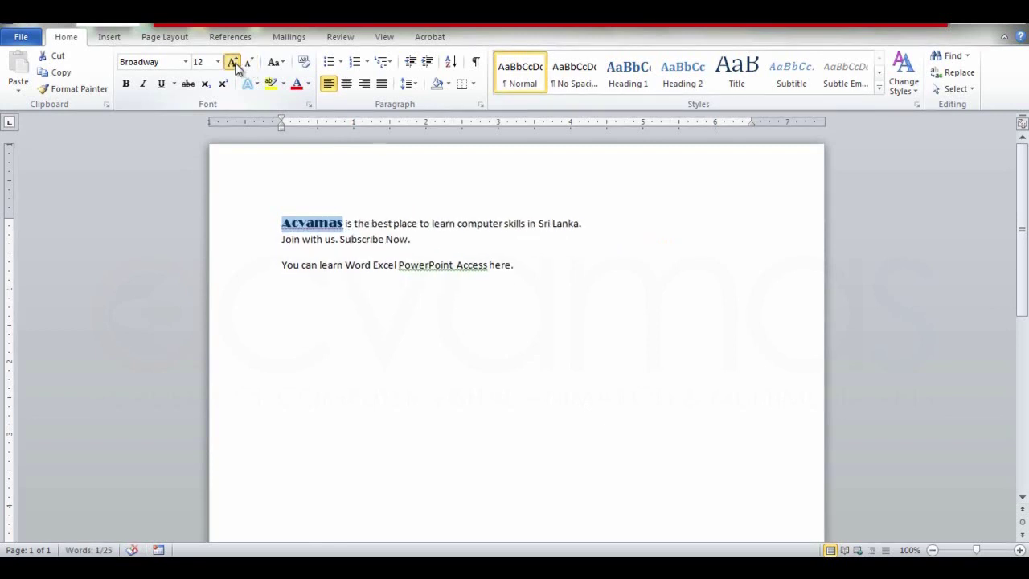
{"action": "left_click", "coordinate": [233, 64]}
{"action": "left_click", "coordinate": [233, 64]}
{"action": "left_click", "coordinate": [233, 64]}
{"action": "left_click", "coordinate": [233, 64]}
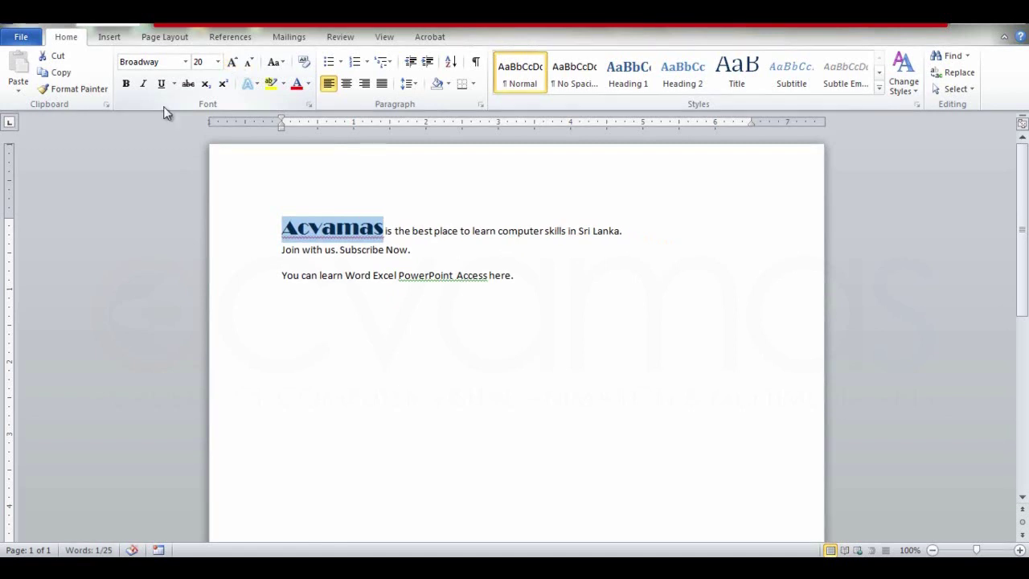
- Try bold and italic on 'Acvamas', remove both, and underline the word instead
{"action": "left_click", "coordinate": [126, 86]}
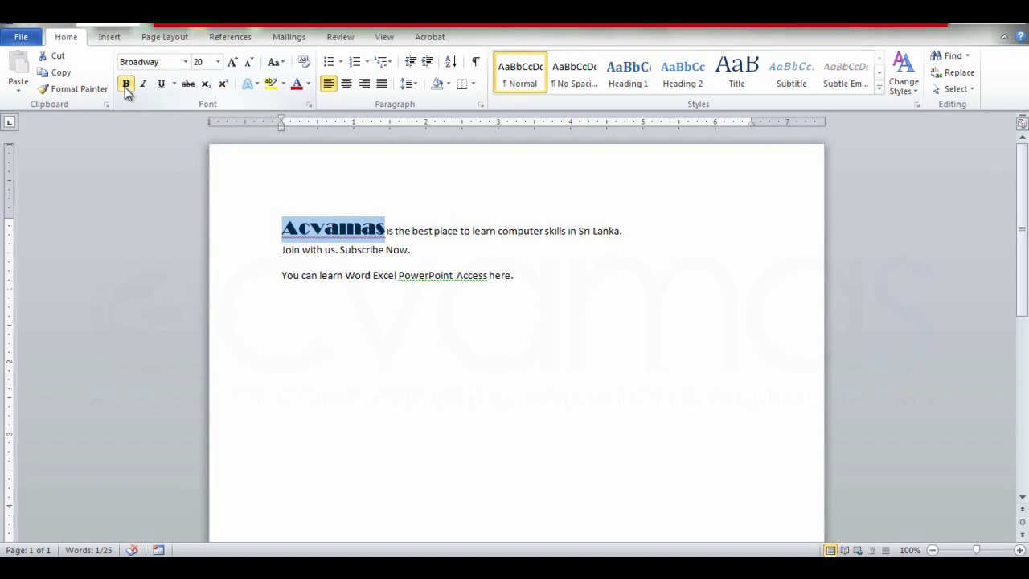
{"action": "left_click", "coordinate": [127, 87]}
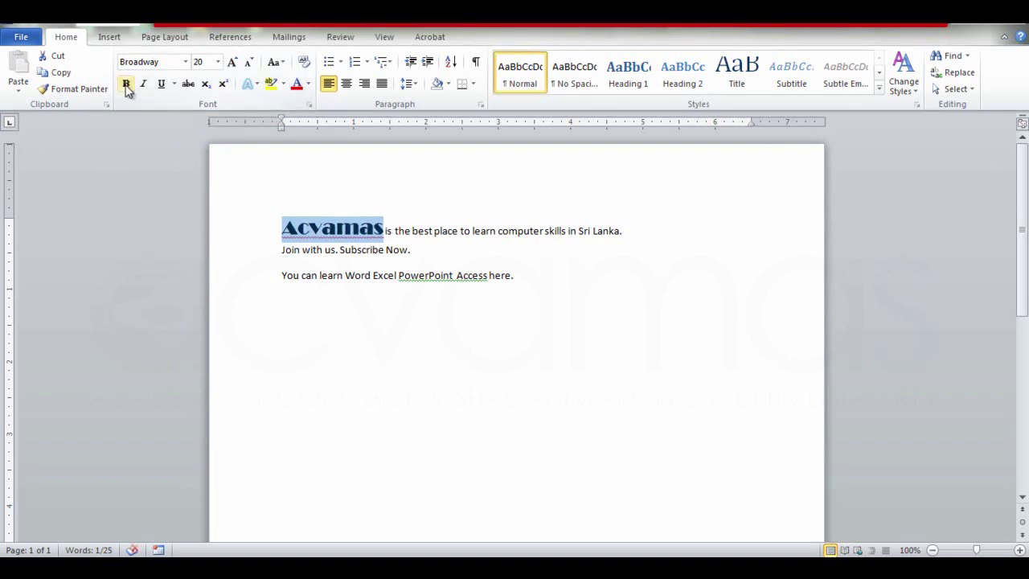
{"action": "left_click", "coordinate": [126, 87]}
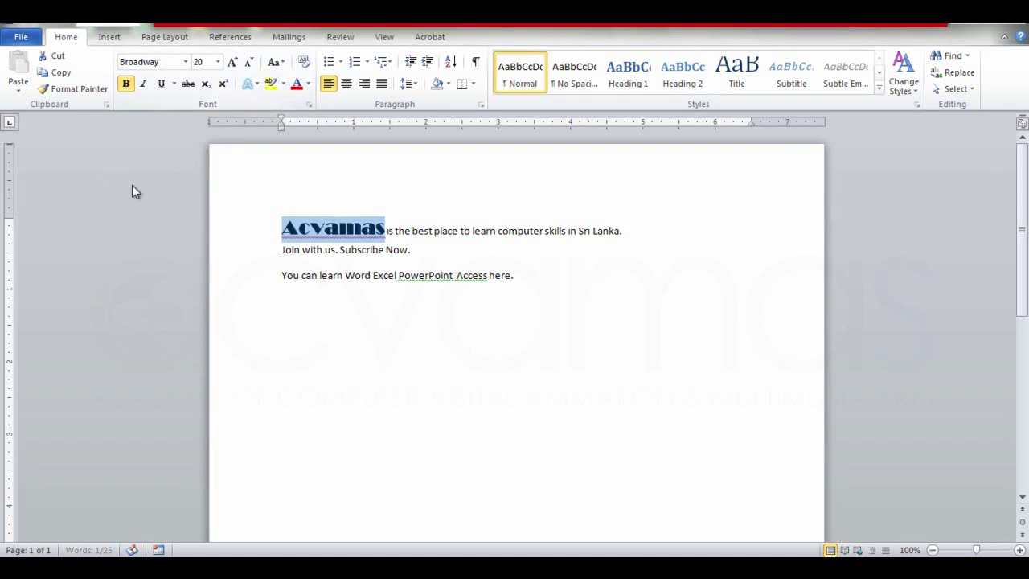
{"action": "left_click", "coordinate": [129, 87]}
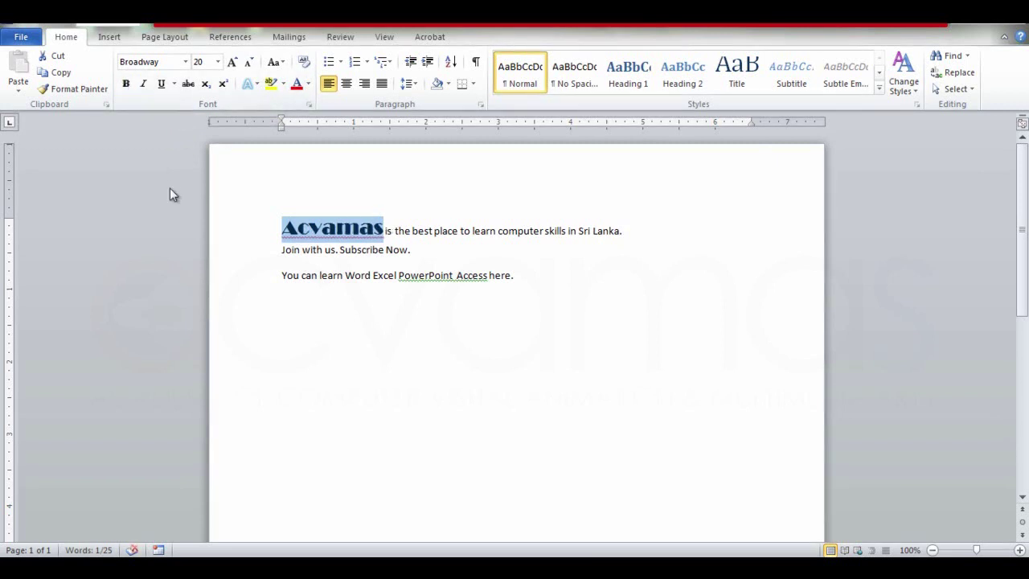
{"action": "left_click", "coordinate": [143, 86]}
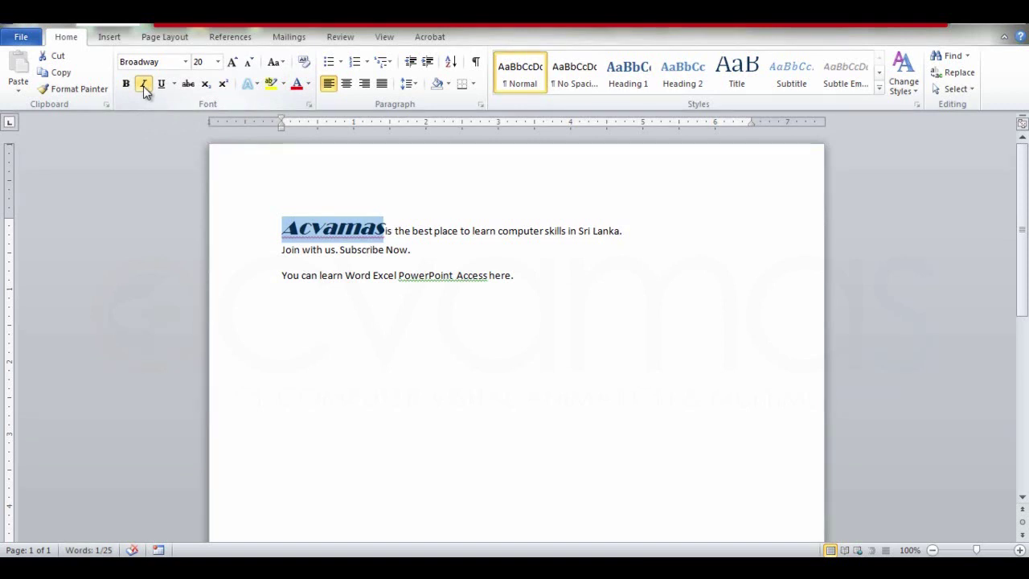
{"action": "left_click", "coordinate": [144, 86]}
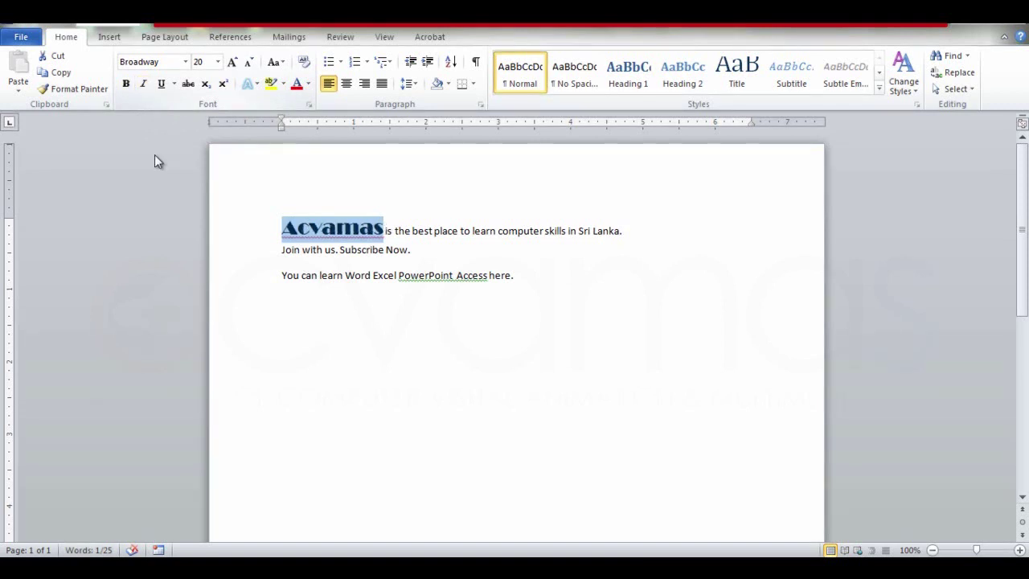
{"action": "left_click", "coordinate": [146, 87]}
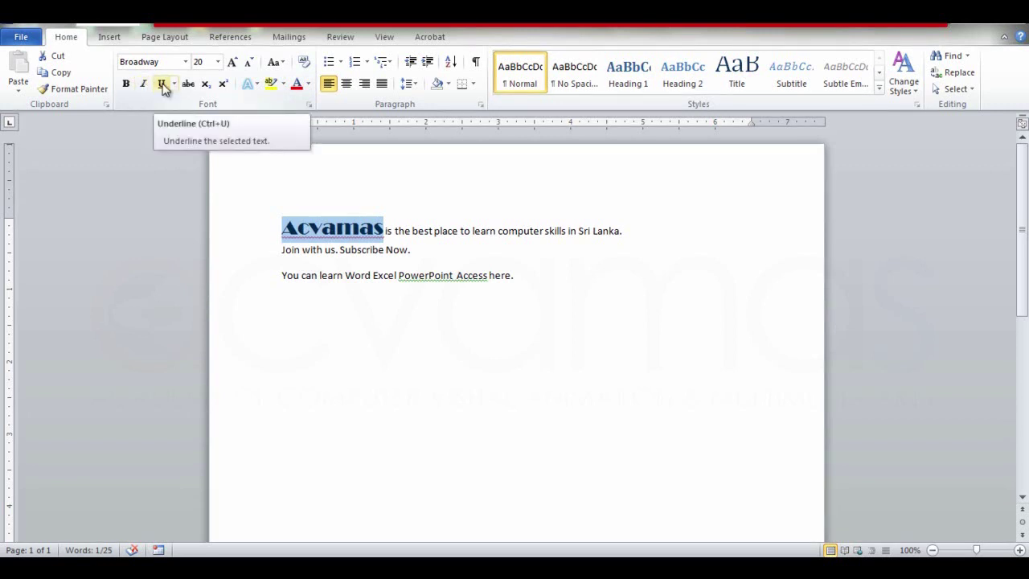
{"action": "left_click", "coordinate": [163, 85]}
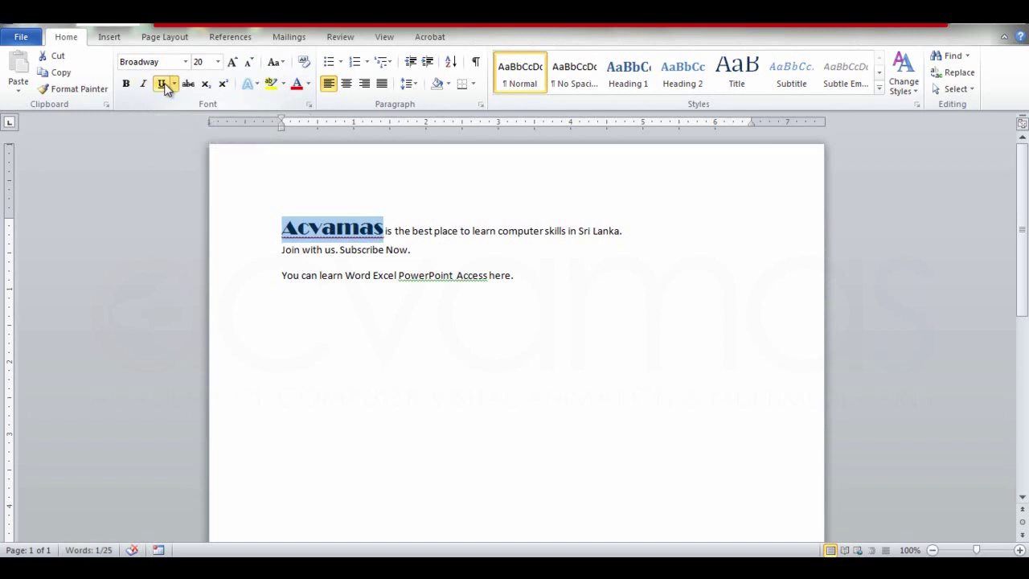
{"action": "left_click", "coordinate": [424, 254]}
{"action": "left_click", "coordinate": [385, 229]}
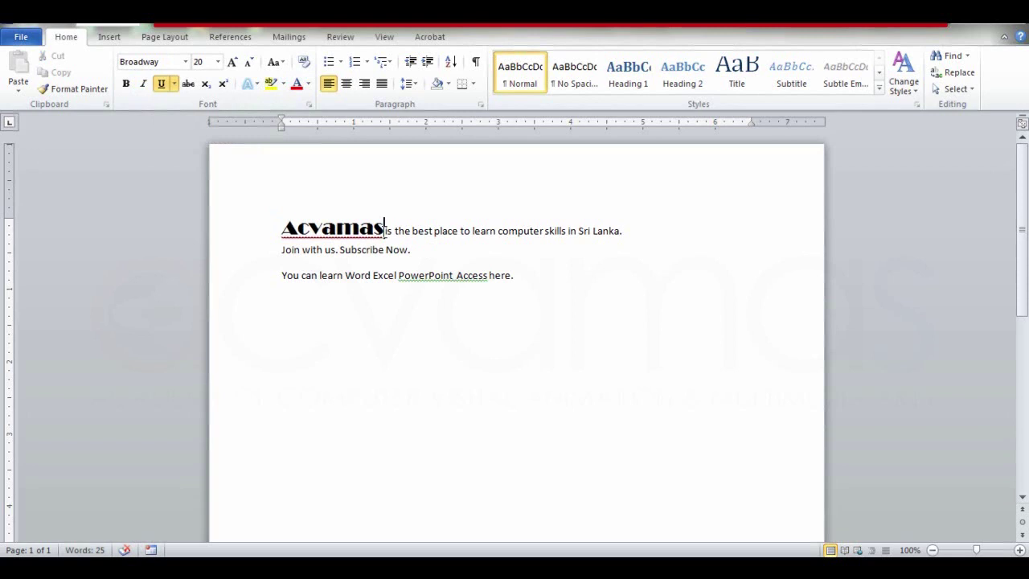
- Reselect 'Acvamas', remove its single underline, and give it a wavy underline
{"action": "left_click_drag", "start_coordinate": [385, 229], "coordinate": [281, 225]}
{"action": "left_click", "coordinate": [162, 87]}
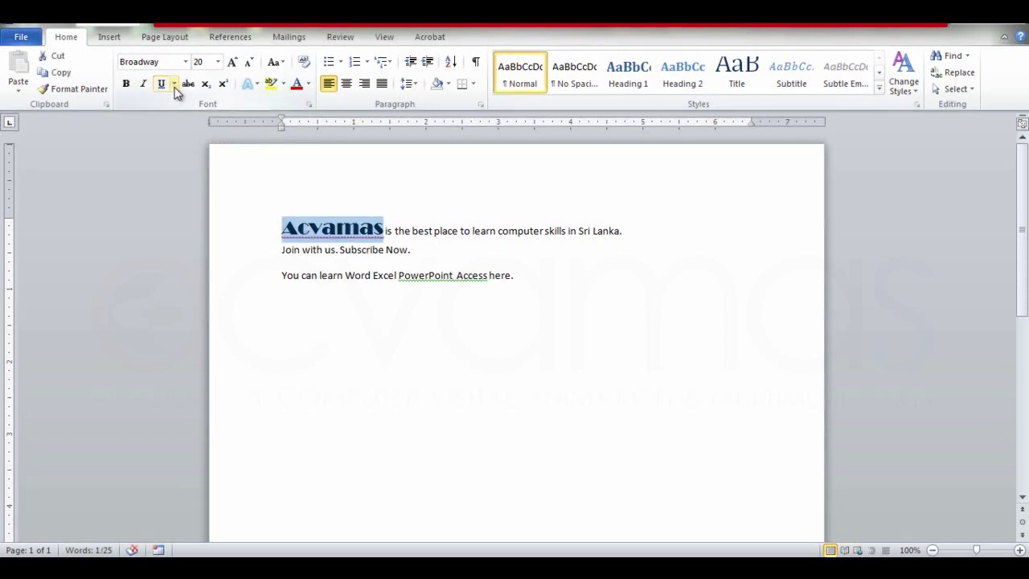
{"action": "left_click", "coordinate": [173, 85]}
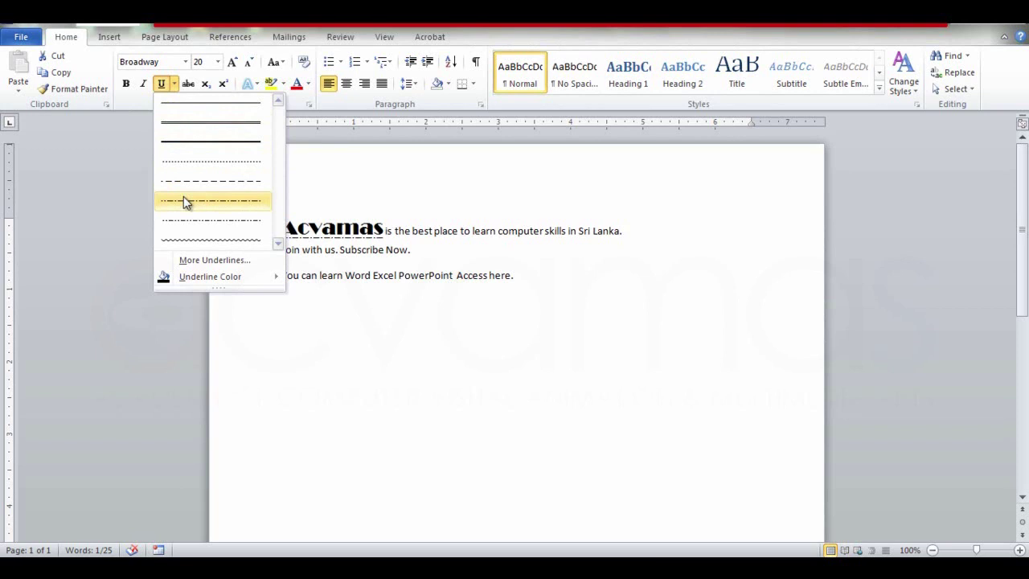
{"action": "left_click", "coordinate": [185, 241]}
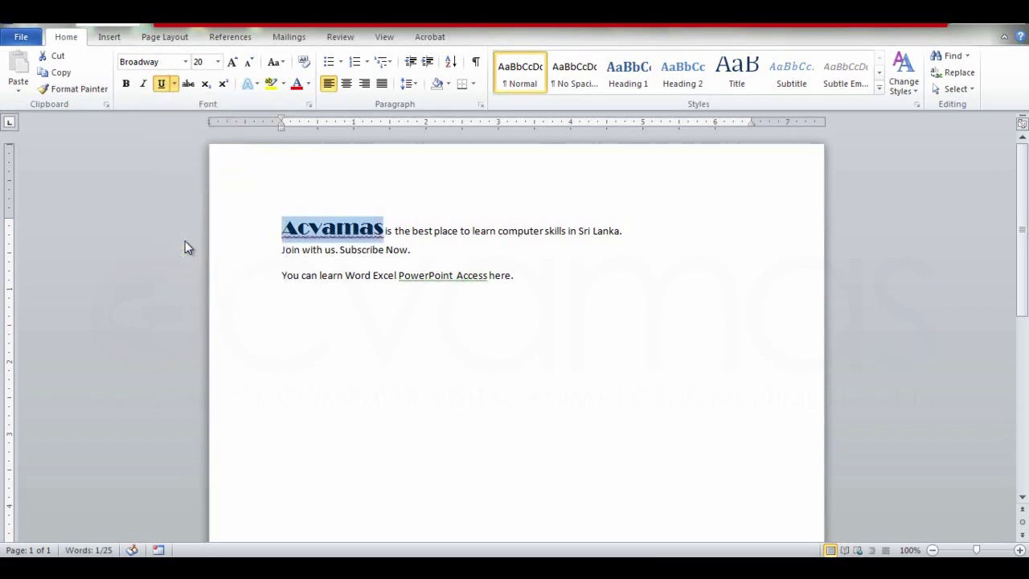
- Browse the underline styles in the Font dialog and cancel it without changes
{"action": "left_click", "coordinate": [174, 84]}
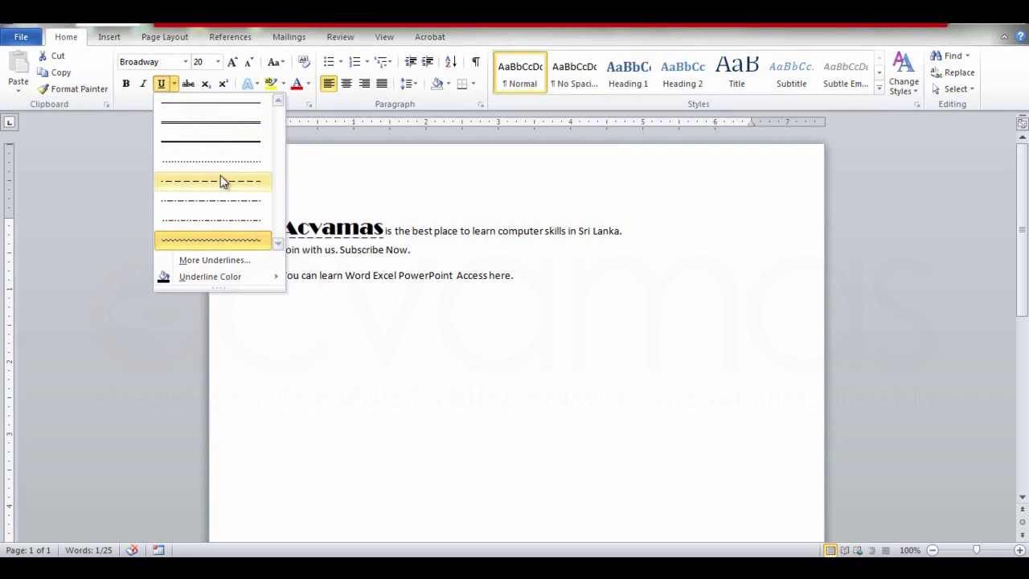
{"action": "left_click", "coordinate": [224, 261]}
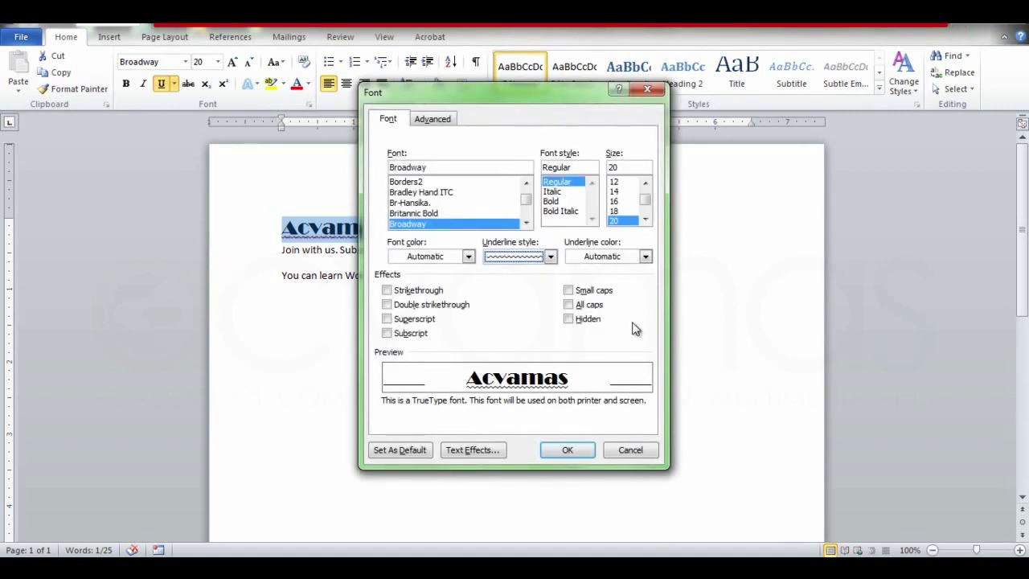
{"action": "left_click", "coordinate": [551, 257]}
{"action": "scroll", "coordinate": [552, 338], "scroll_direction": "down", "scroll_amount": 1}
{"action": "mouse_move", "coordinate": [552, 343]}
{"action": "left_mouse_down"}
{"action": "mouse_move", "coordinate": [552, 291]}
{"action": "mouse_move", "coordinate": [552, 322]}
{"action": "left_mouse_up"}
{"action": "left_click", "coordinate": [553, 349]}
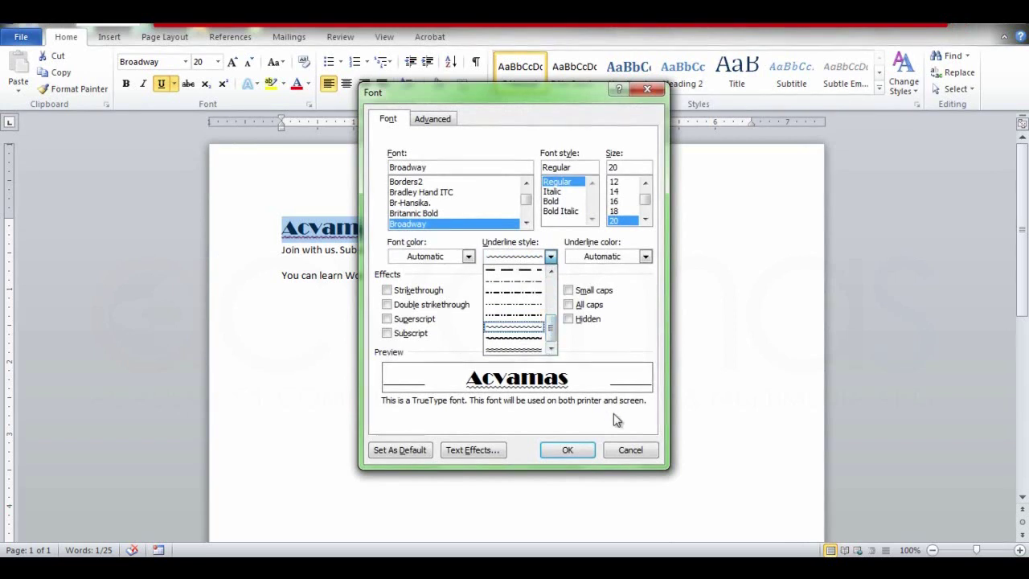
{"action": "left_click", "coordinate": [627, 448]}
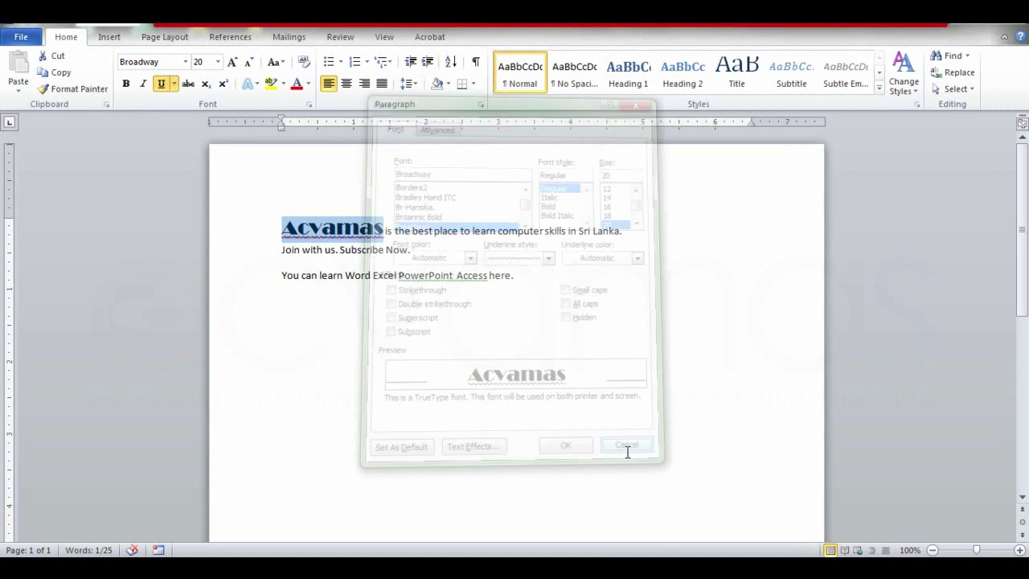
{"action": "left_click", "coordinate": [175, 84]}
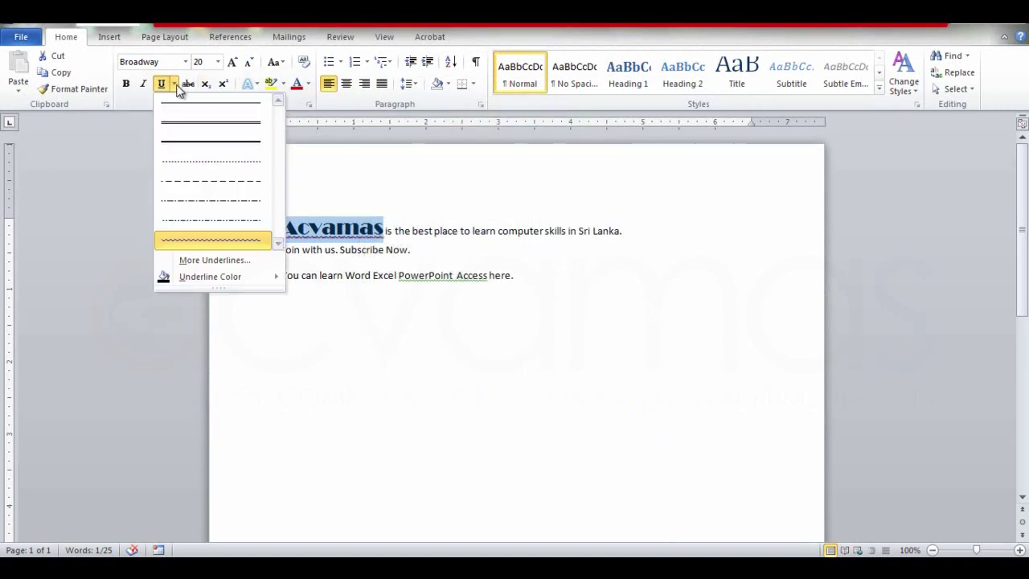
- Give 'Acvamas' a thick underline coloured red from Standard Colors
{"action": "mouse_move", "coordinate": [227, 277]}
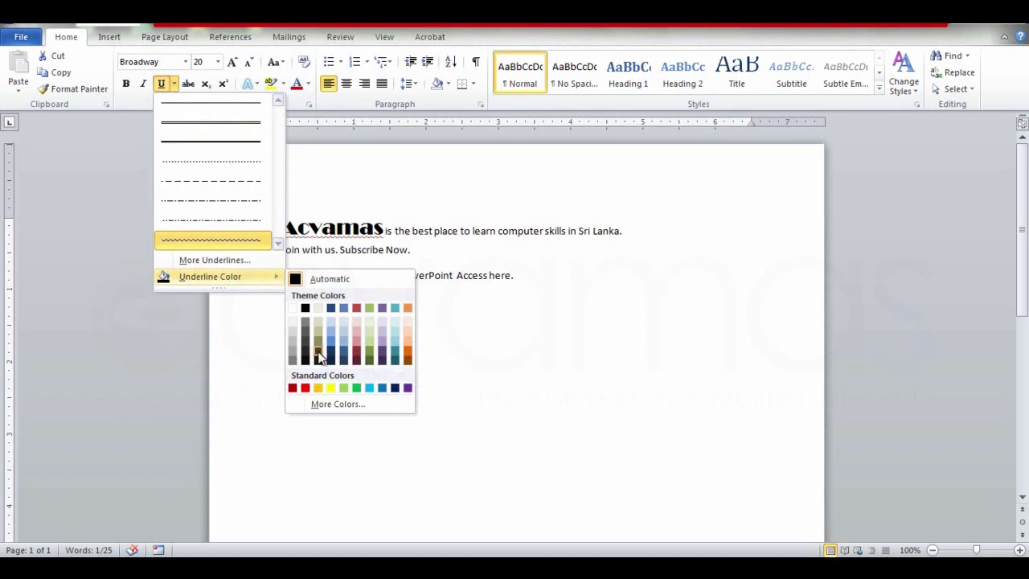
{"action": "left_click", "coordinate": [247, 151]}
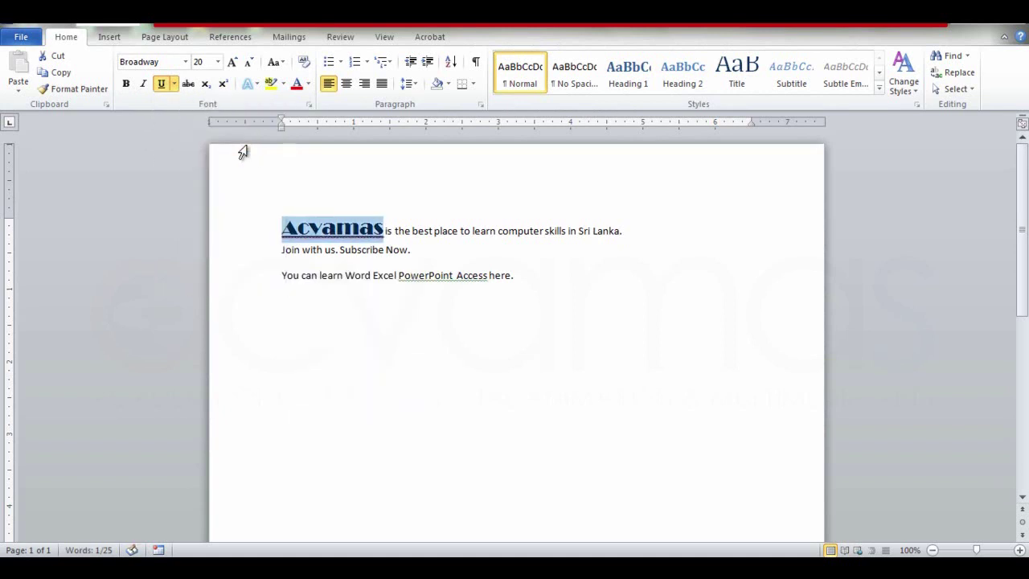
{"action": "left_click", "coordinate": [174, 84]}
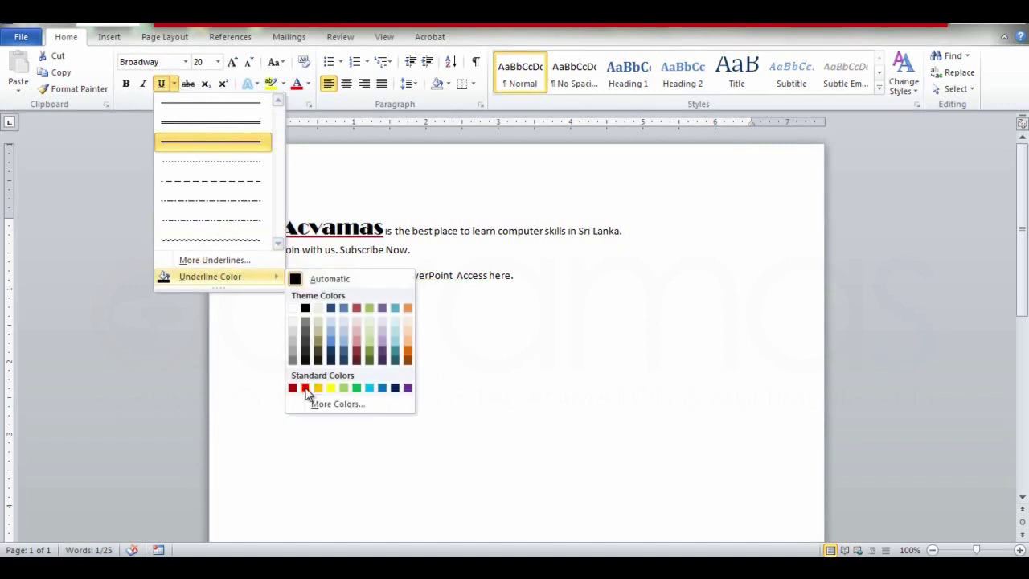
{"action": "left_click", "coordinate": [306, 388]}
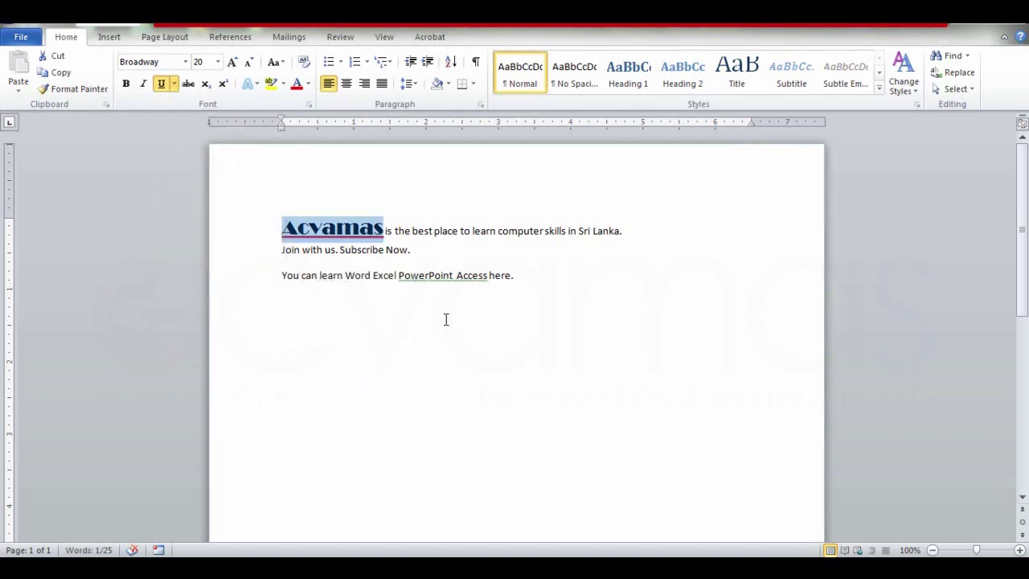
{"action": "left_click", "coordinate": [530, 279]}
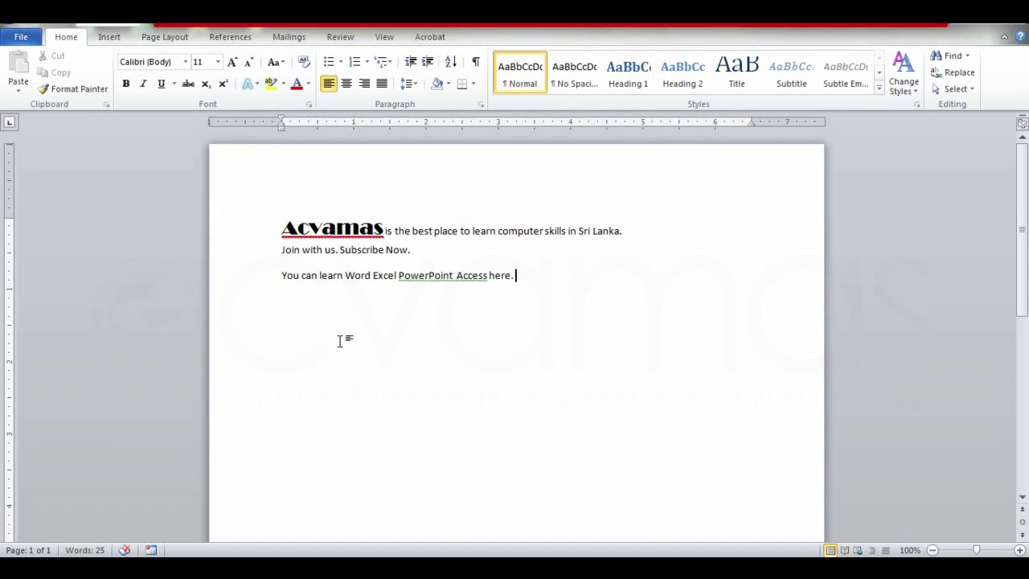
{"action": "left_click", "coordinate": [343, 231]}
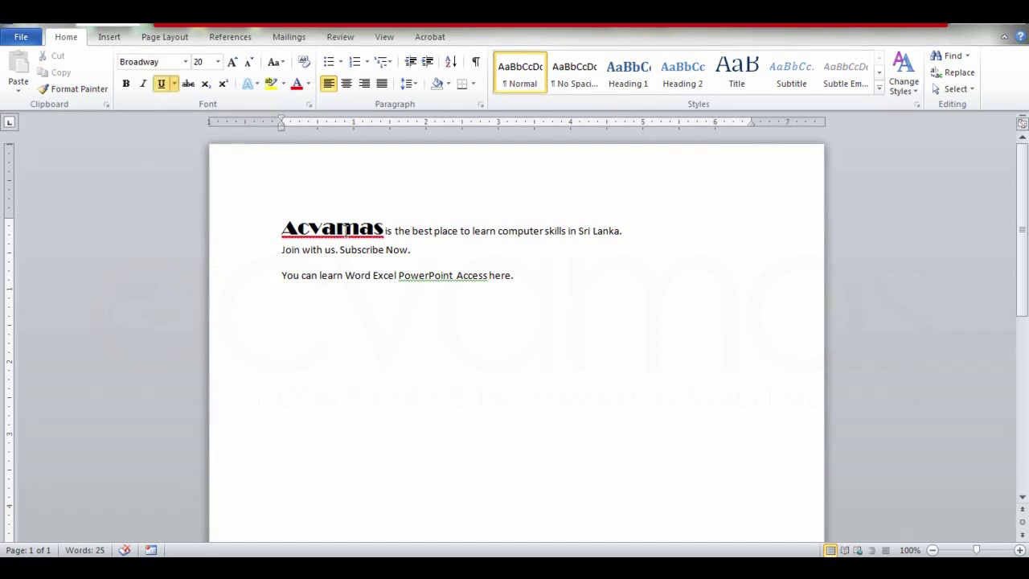
- Select 'Acvamas', remove its underline, and toggle strikethrough on and off
{"action": "left_click", "coordinate": [387, 230]}
{"action": "left_click_drag", "start_coordinate": [384, 229], "coordinate": [281, 229]}
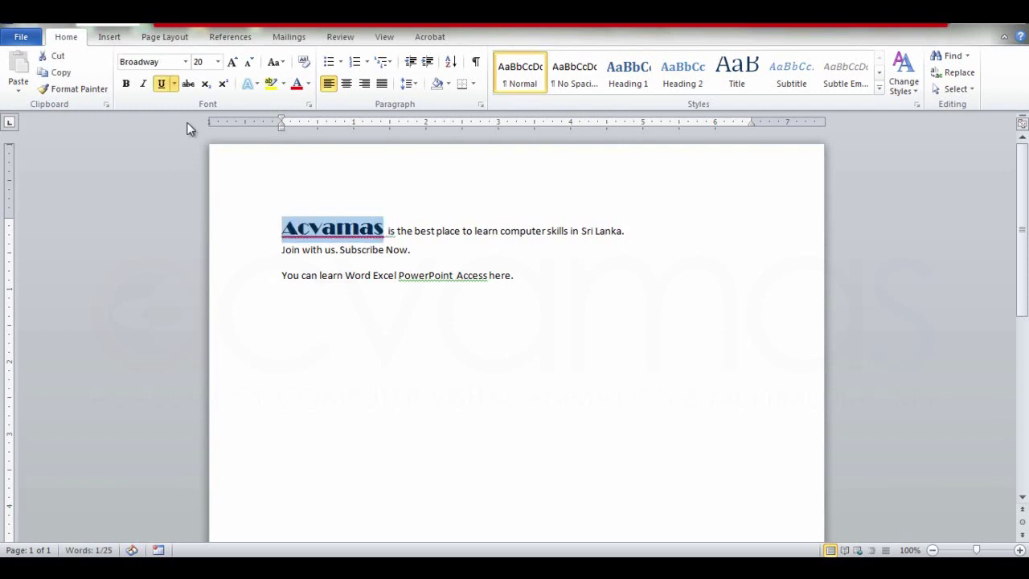
{"action": "left_click", "coordinate": [164, 87]}
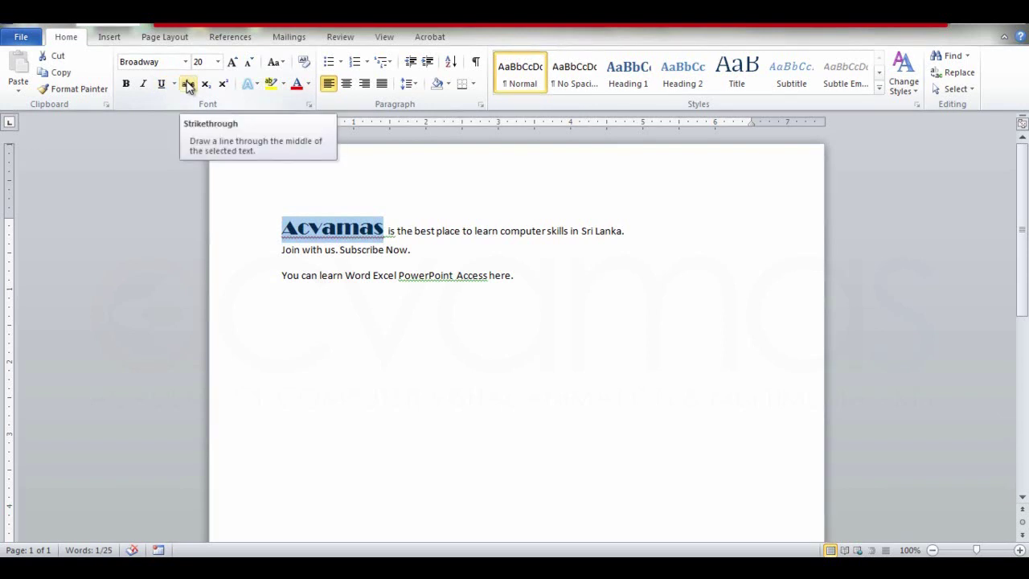
{"action": "left_click", "coordinate": [188, 86]}
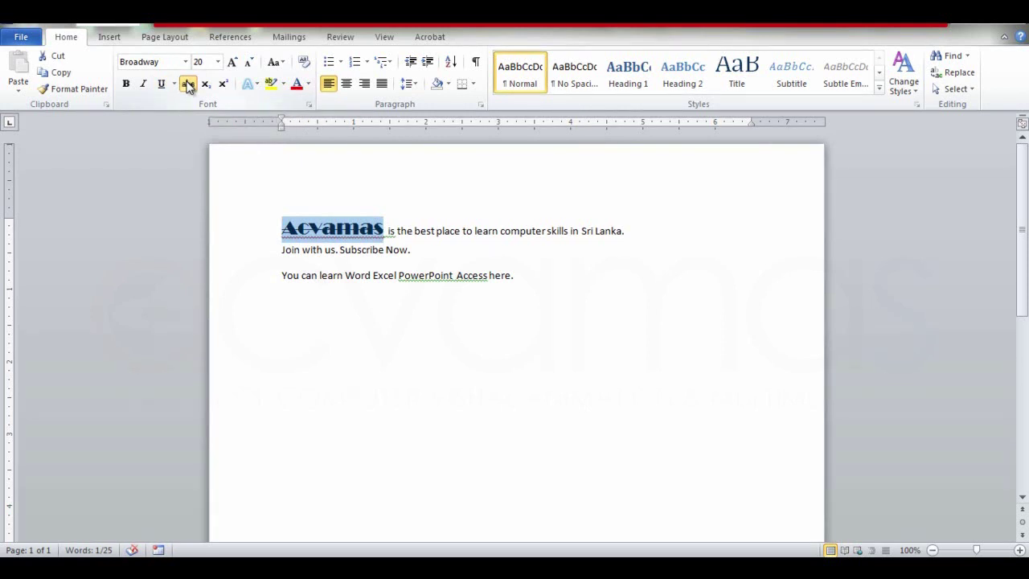
{"action": "left_click", "coordinate": [188, 86]}
- Strike through 'Acvamas' and type '100/=' on a new line below the text
{"action": "left_click", "coordinate": [188, 83]}
{"action": "left_click", "coordinate": [523, 276]}
{"action": "key", "text": "Return"}
{"action": "key", "text": "Return"}
{"action": "type", "text": "100/="}
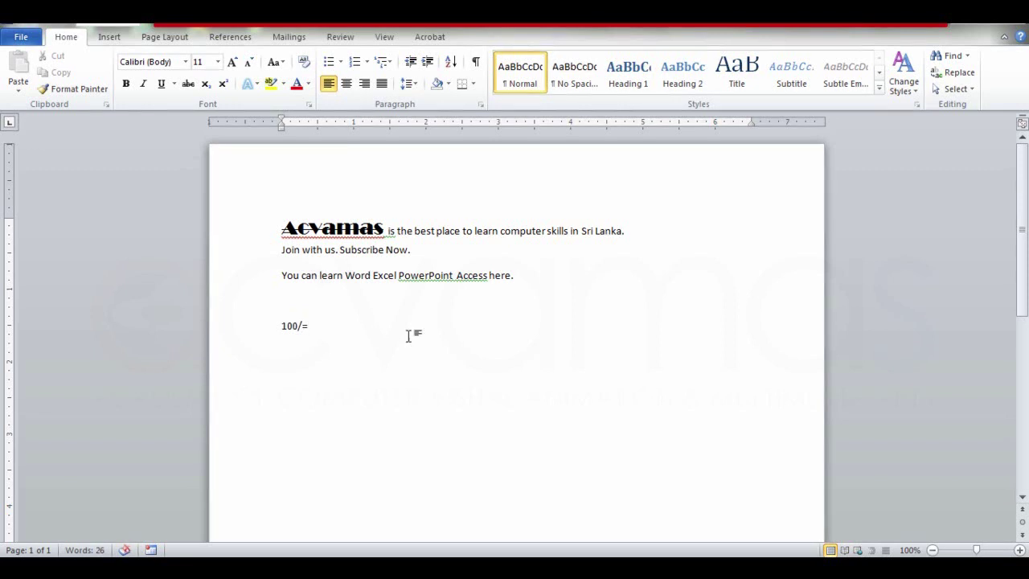
- Make '100/=' bold, size 80 and struck through, then type '95/=' after it
{"action": "left_click_drag", "start_coordinate": [307, 325], "coordinate": [283, 325]}
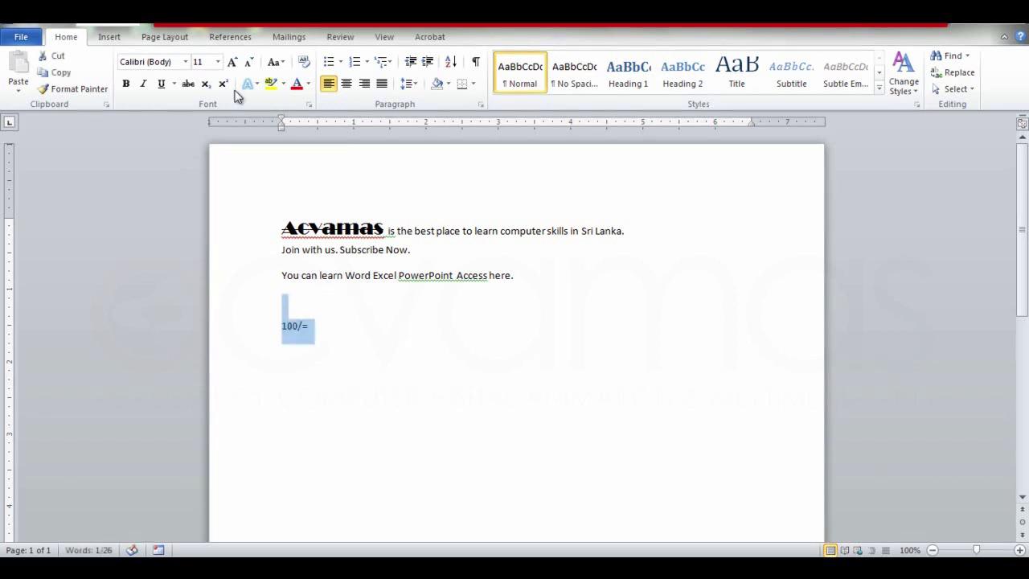
{"action": "left_click", "coordinate": [232, 63]}
{"action": "left_click", "coordinate": [232, 64]}
{"action": "left_click", "coordinate": [232, 64]}
{"action": "left_click", "coordinate": [232, 63]}
{"action": "left_click", "coordinate": [232, 63]}
{"action": "left_click", "coordinate": [232, 63]}
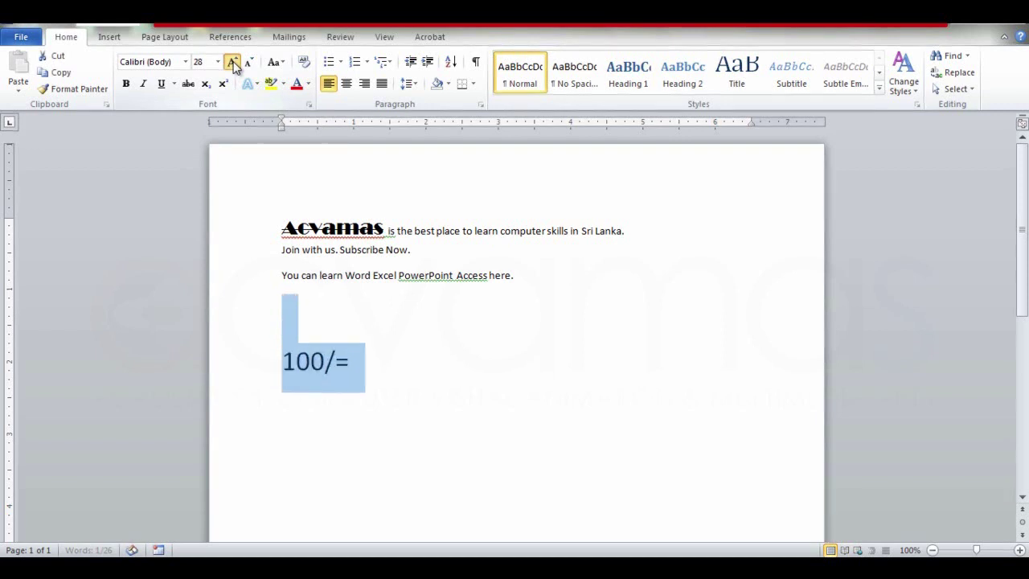
{"action": "left_click", "coordinate": [232, 64]}
{"action": "left_click", "coordinate": [232, 63]}
{"action": "left_click", "coordinate": [232, 63]}
{"action": "left_click", "coordinate": [232, 64]}
{"action": "left_click", "coordinate": [232, 64]}
{"action": "left_click", "coordinate": [232, 64]}
{"action": "left_click", "coordinate": [126, 84]}
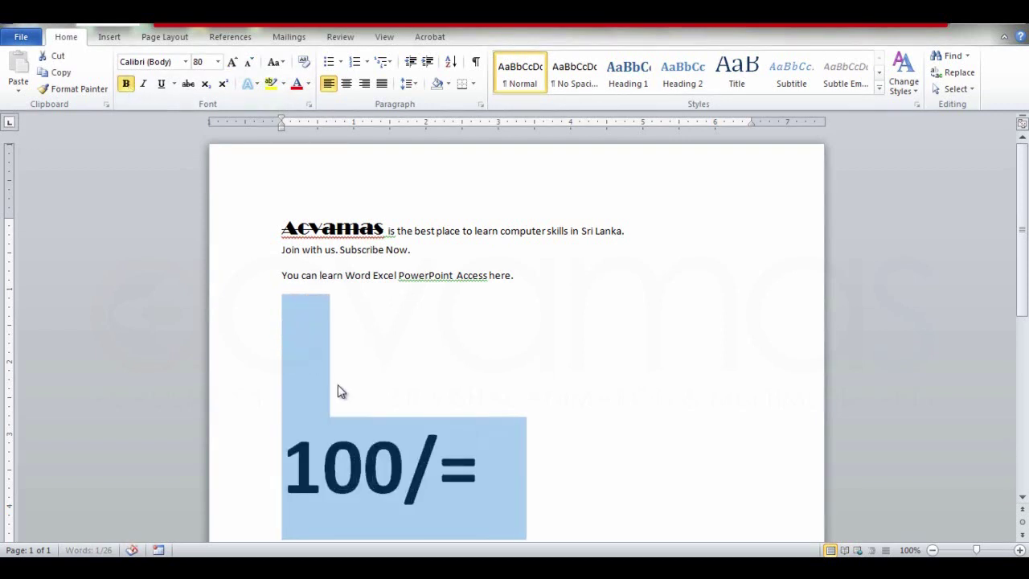
{"action": "left_click", "coordinate": [190, 86]}
{"action": "left_click", "coordinate": [495, 475]}
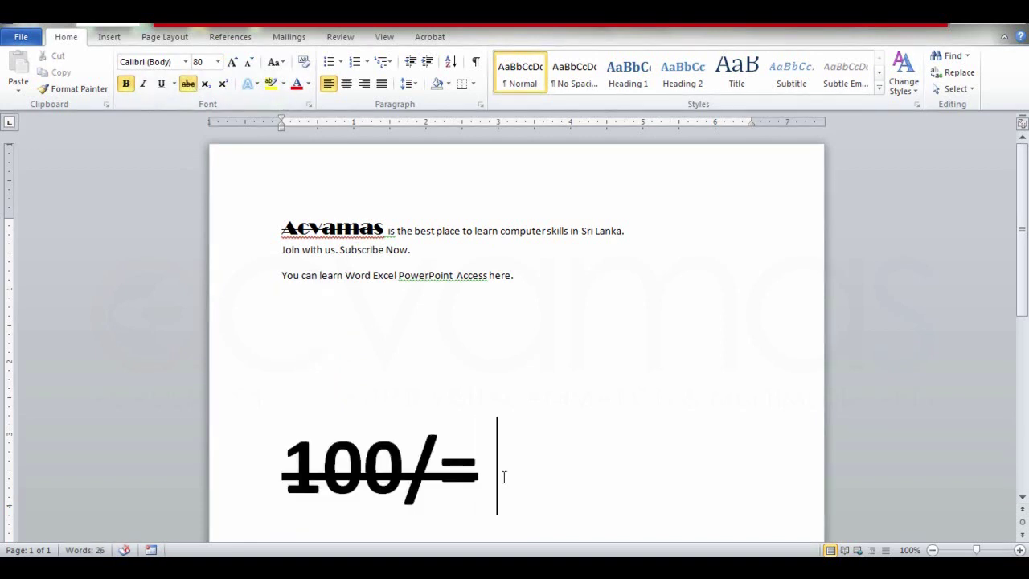
{"action": "type", "text": "95"}
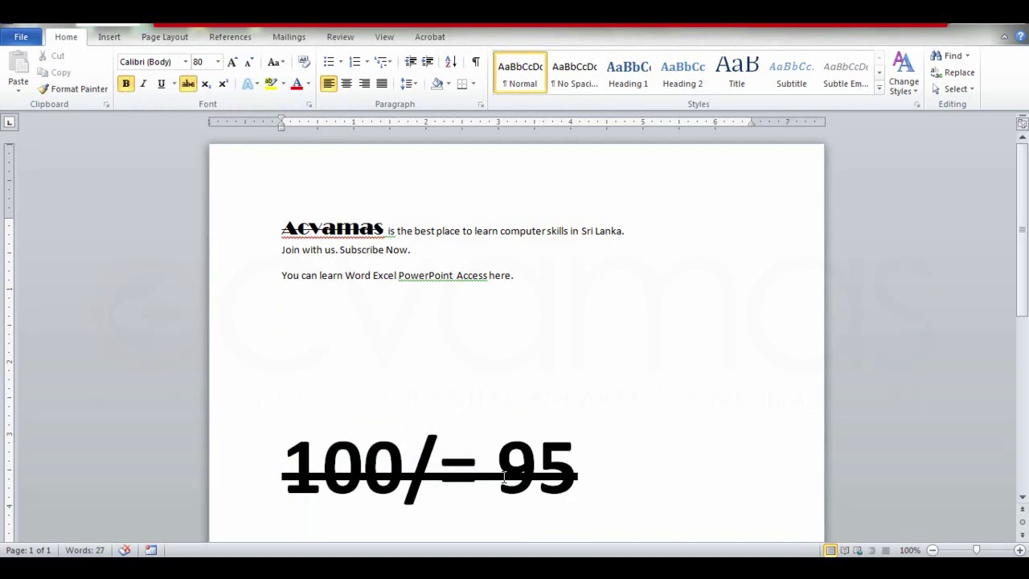
{"action": "type", "text": "/"}
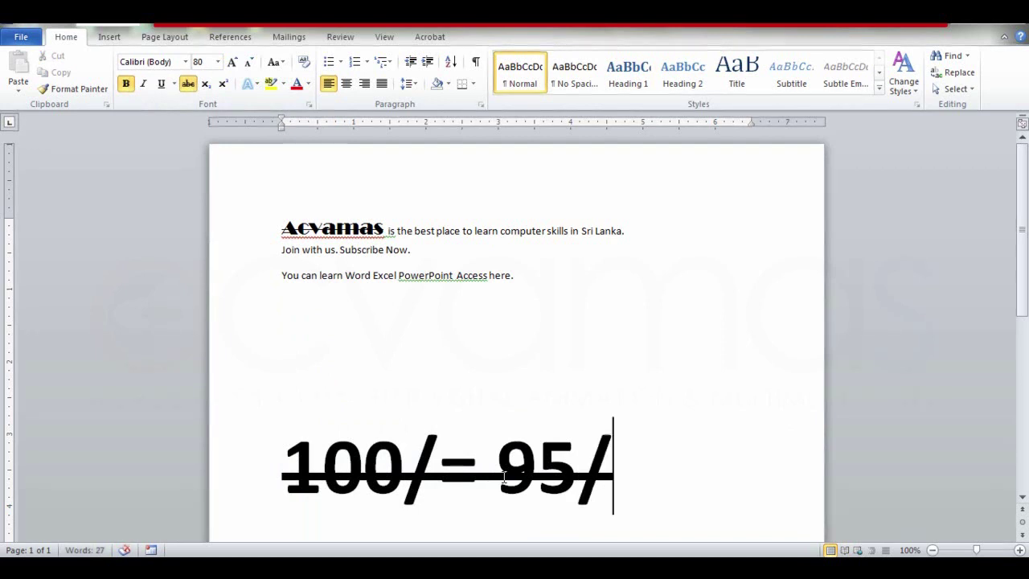
{"action": "type", "text": "="}
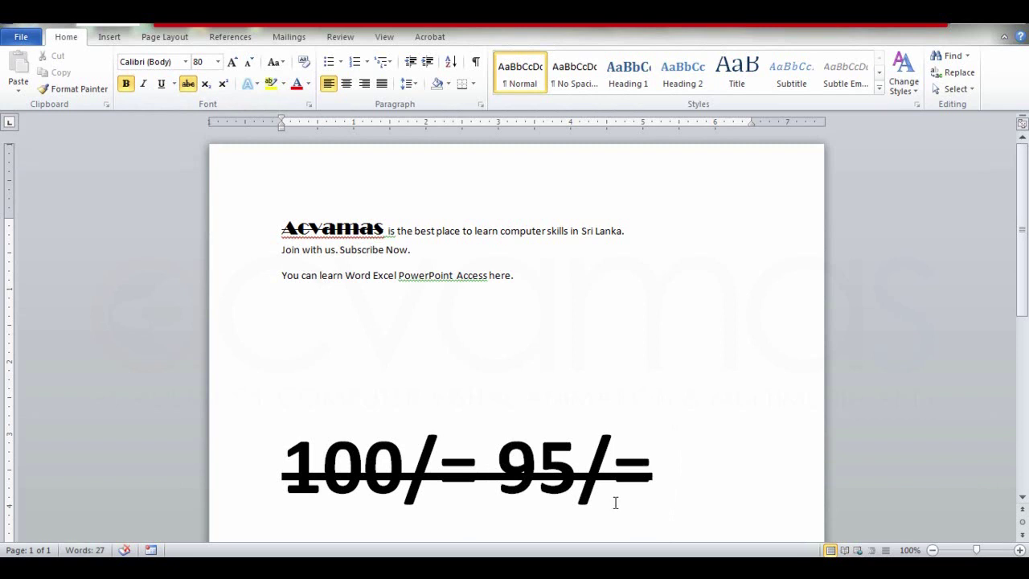
- Remove the strikethrough from '95/=' and clean up the test letters typed after it
{"action": "mouse_move", "coordinate": [655, 483]}
{"action": "left_mouse_down"}
{"action": "mouse_move", "coordinate": [483, 475]}
{"action": "mouse_move", "coordinate": [494, 476]}
{"action": "left_mouse_up"}
{"action": "left_click", "coordinate": [185, 89]}
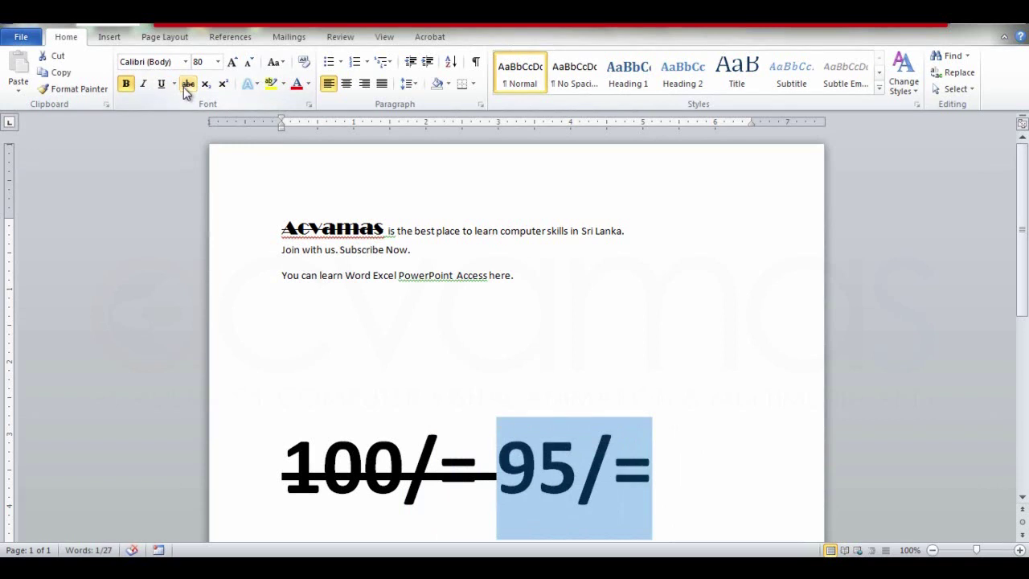
{"action": "left_click", "coordinate": [653, 479]}
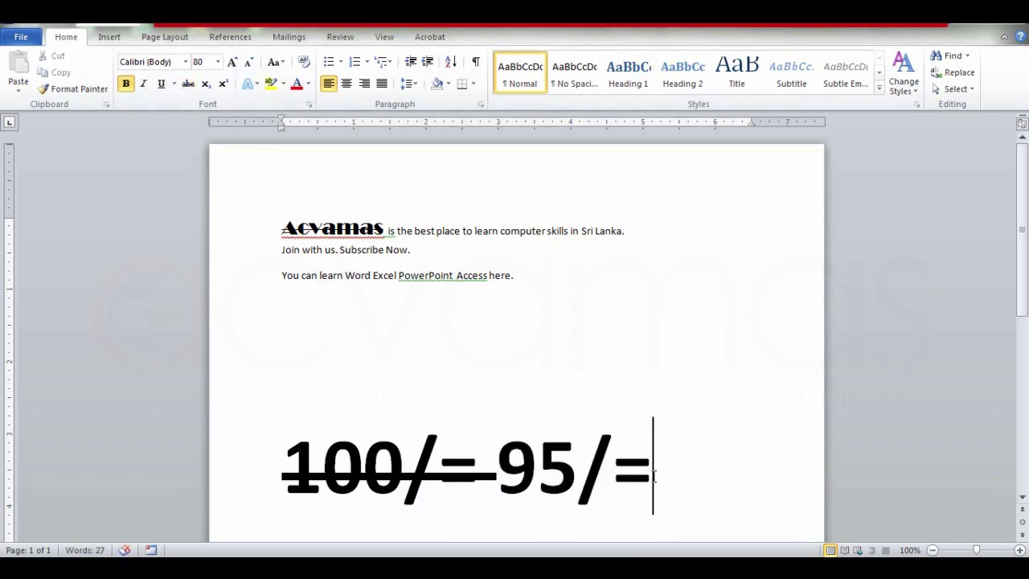
{"action": "type", "text": " hj"}
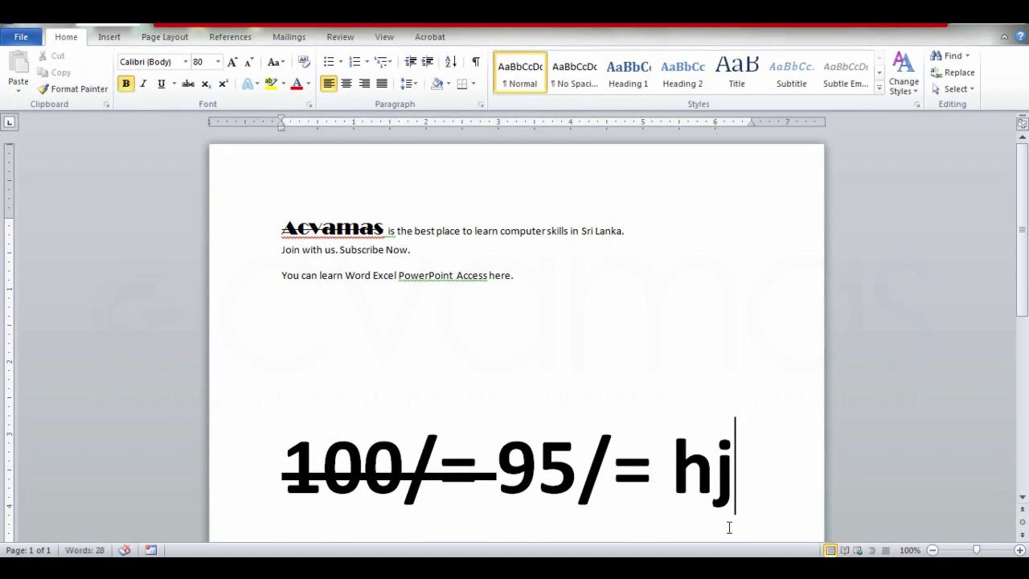
{"action": "key", "text": "BackSpace"}
{"action": "key", "text": "BackSpace"}
{"action": "key", "text": "BackSpace"}
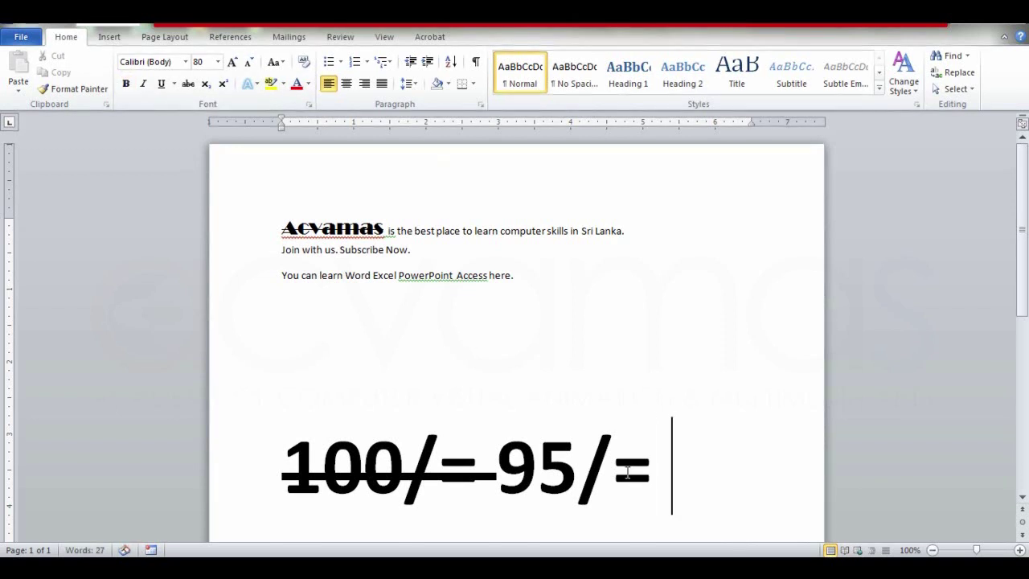
{"action": "type", "text": "hjn"}
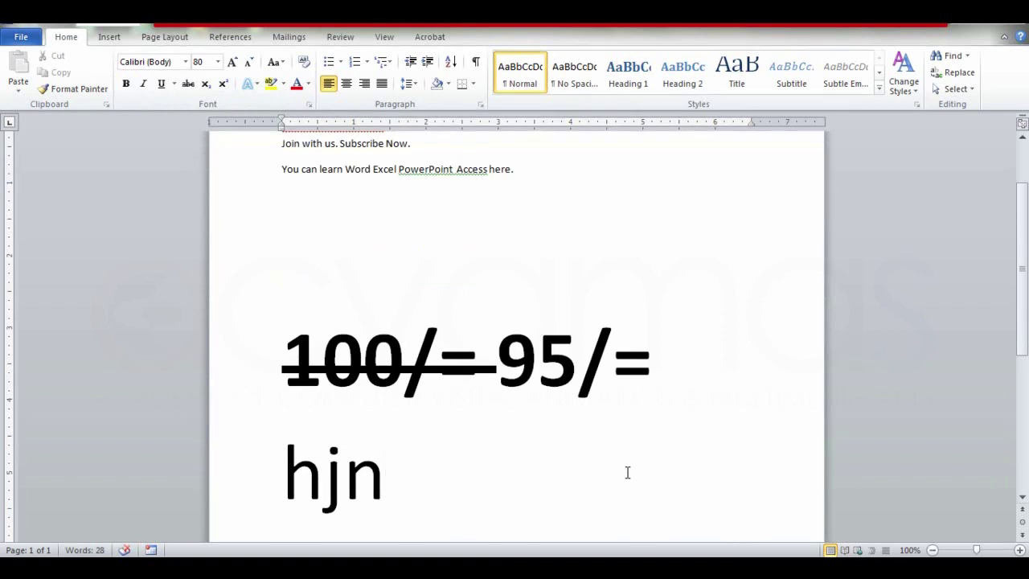
{"action": "key", "text": "ctrl+z"}
{"action": "key", "text": "BackSpace"}
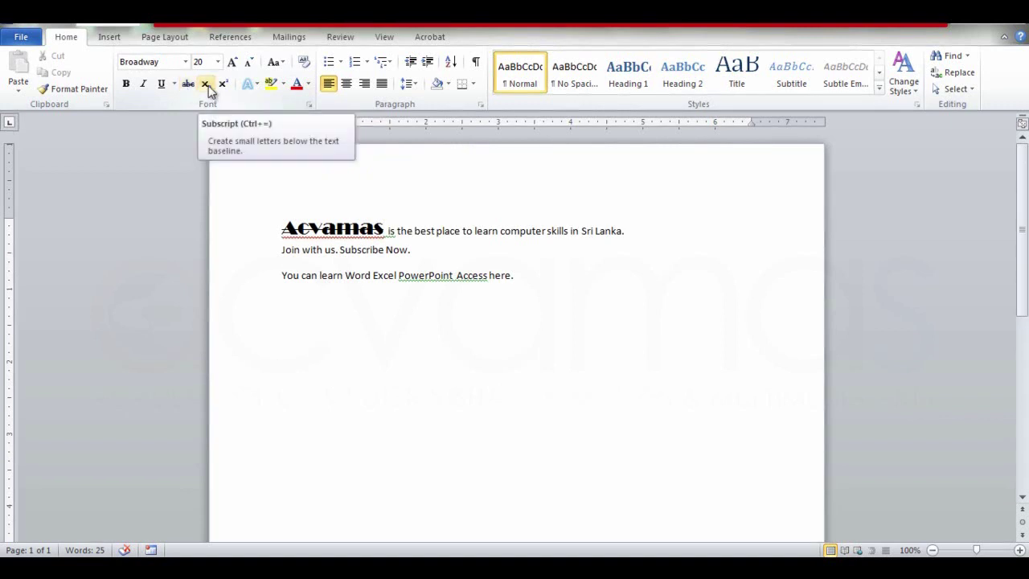
- Type 'O2' on a new line below the text and enlarge it
{"action": "left_click", "coordinate": [527, 274]}
{"action": "key", "text": "Return"}
{"action": "key", "text": "Return"}
{"action": "type", "text": "O2"}
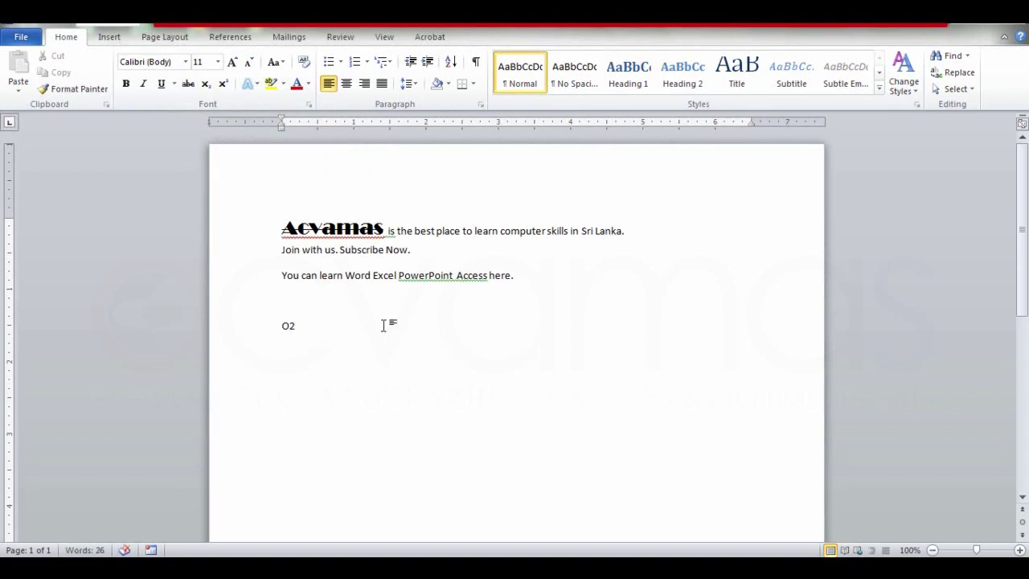
{"action": "double_click", "coordinate": [302, 329]}
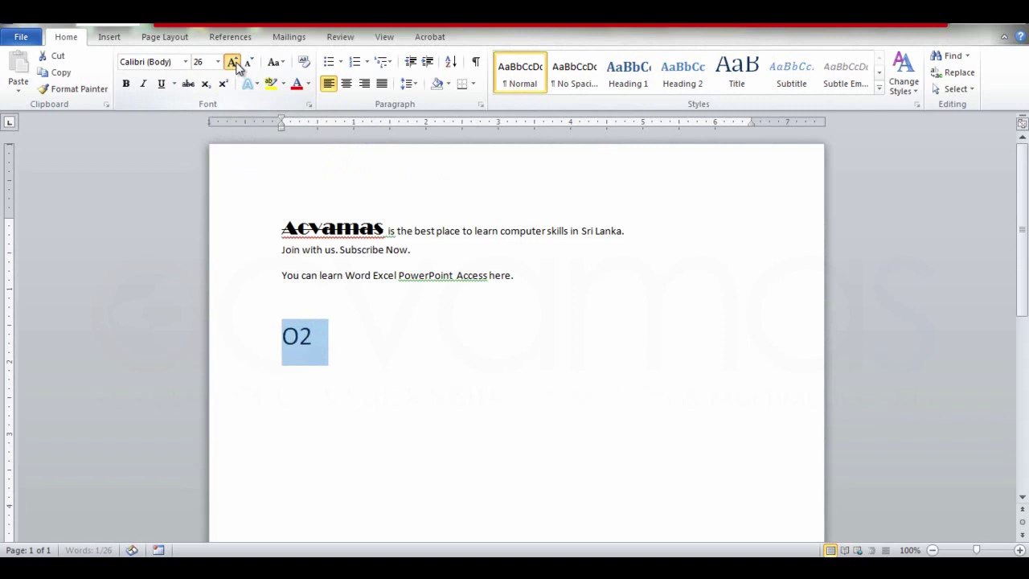
{"action": "left_click", "coordinate": [232, 62]}
{"action": "left_click", "coordinate": [232, 63]}
{"action": "left_click", "coordinate": [232, 62]}
{"action": "left_click", "coordinate": [232, 62]}
{"action": "left_click", "coordinate": [233, 62]}
{"action": "left_click", "coordinate": [232, 62]}
{"action": "left_click", "coordinate": [233, 62]}
{"action": "left_click", "coordinate": [374, 383]}
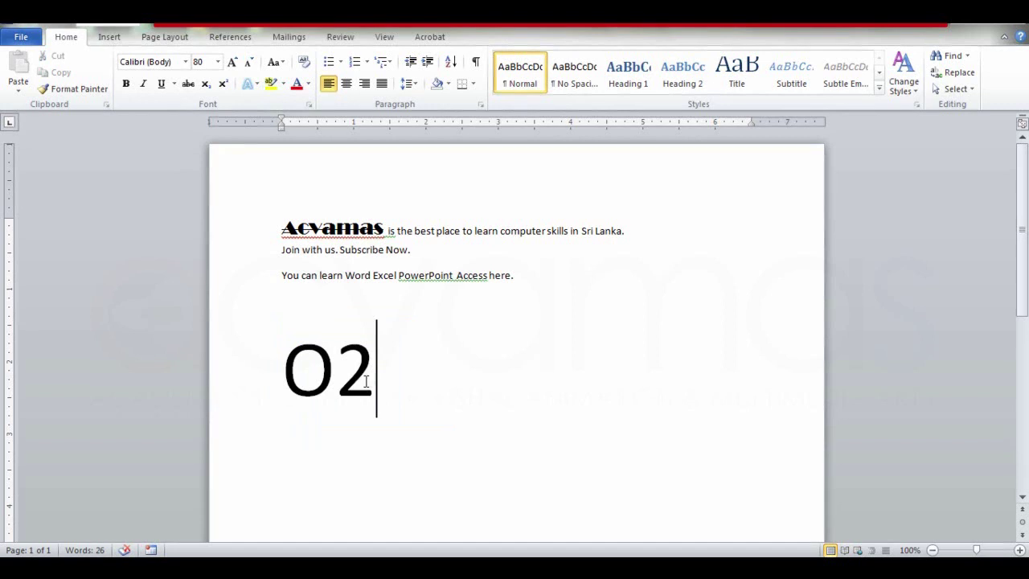
- Make the 2 in O2 a subscript, then type '52' in normal text after it
{"action": "left_click_drag", "start_coordinate": [369, 382], "coordinate": [344, 381]}
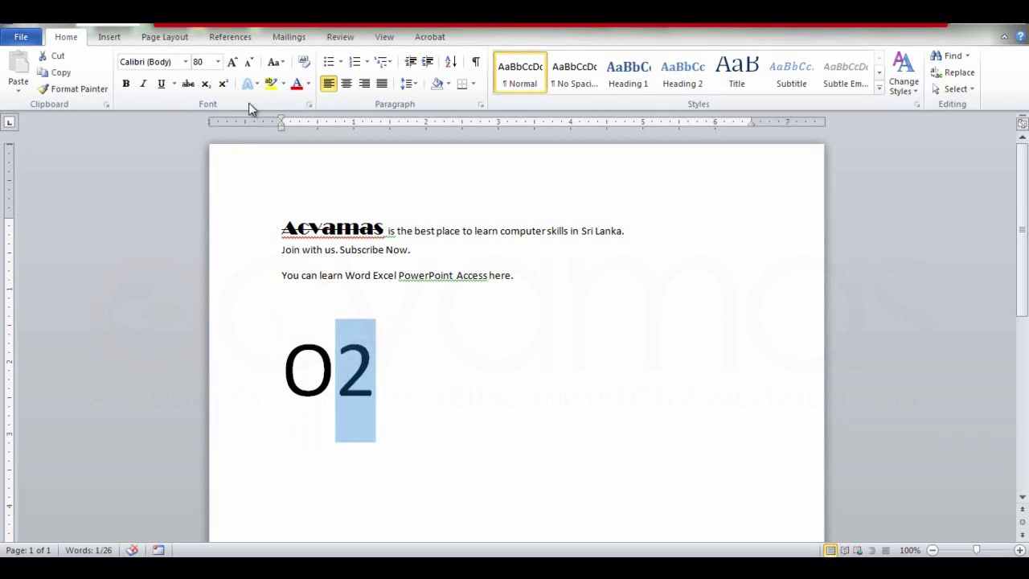
{"action": "left_click", "coordinate": [370, 386]}
{"action": "left_click_drag", "start_coordinate": [362, 386], "coordinate": [336, 385]}
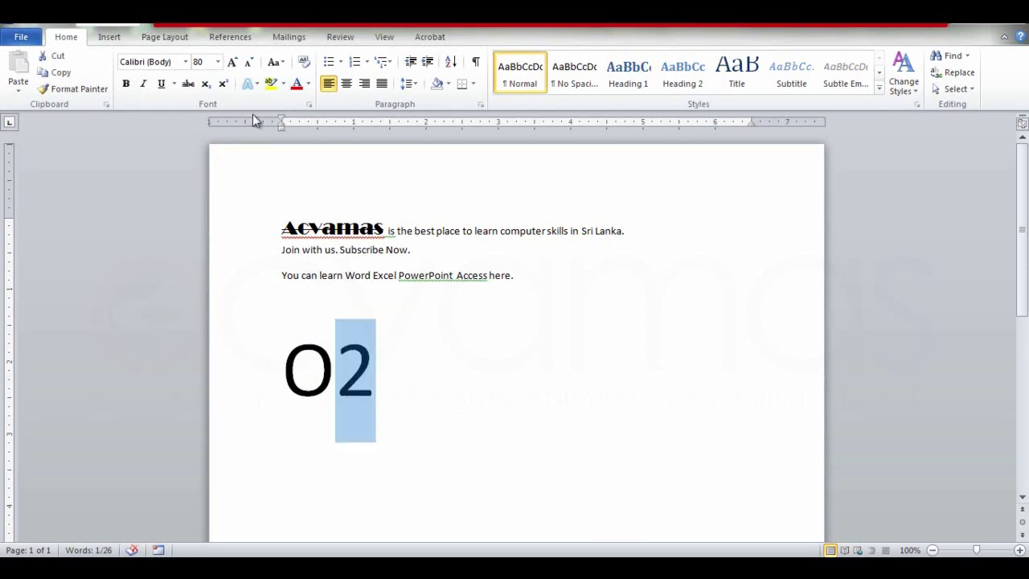
{"action": "left_click", "coordinate": [207, 89]}
{"action": "left_click", "coordinate": [362, 394]}
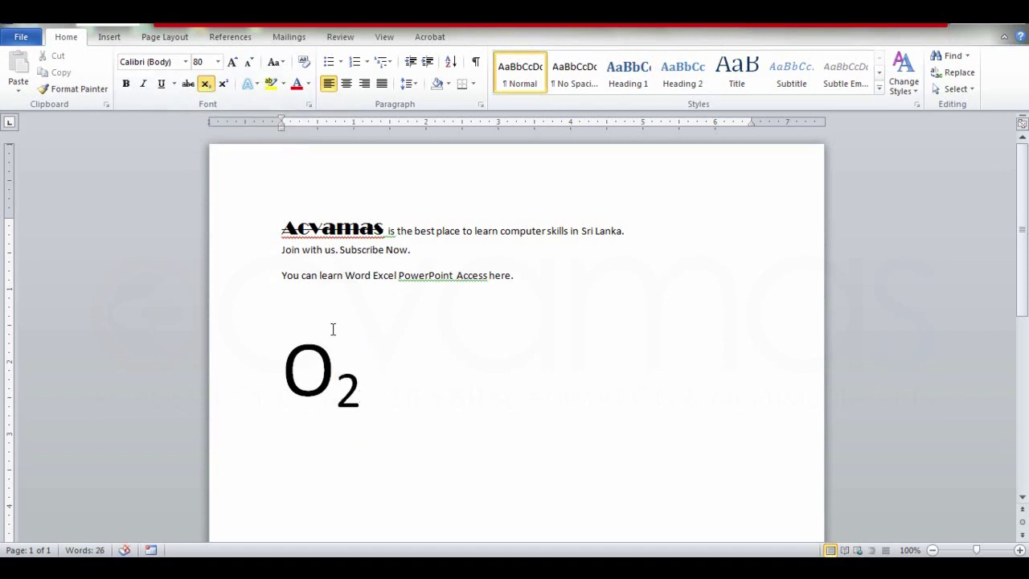
{"action": "left_click", "coordinate": [206, 84]}
{"action": "type", "text": "5"}
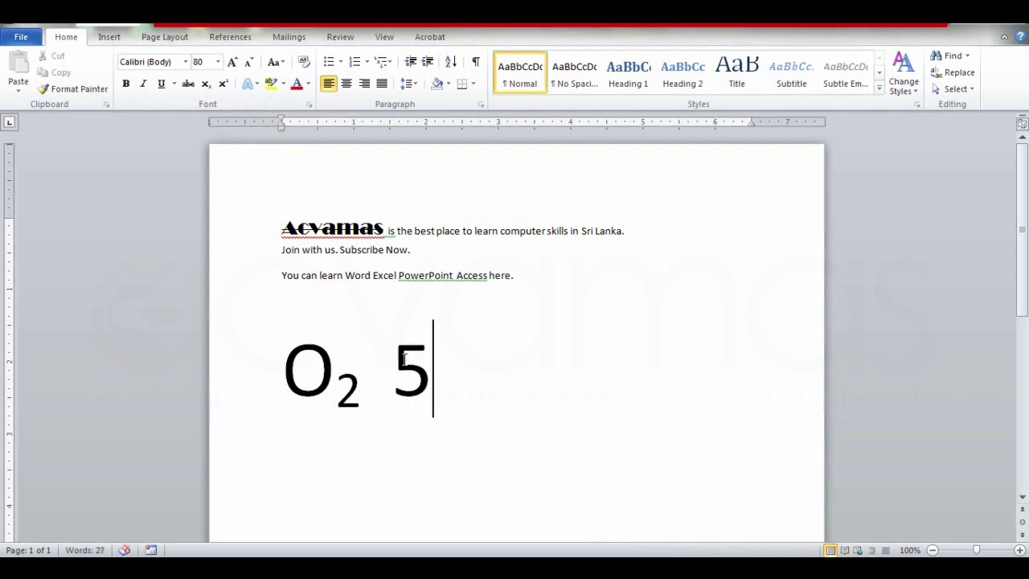
{"action": "type", "text": "2"}
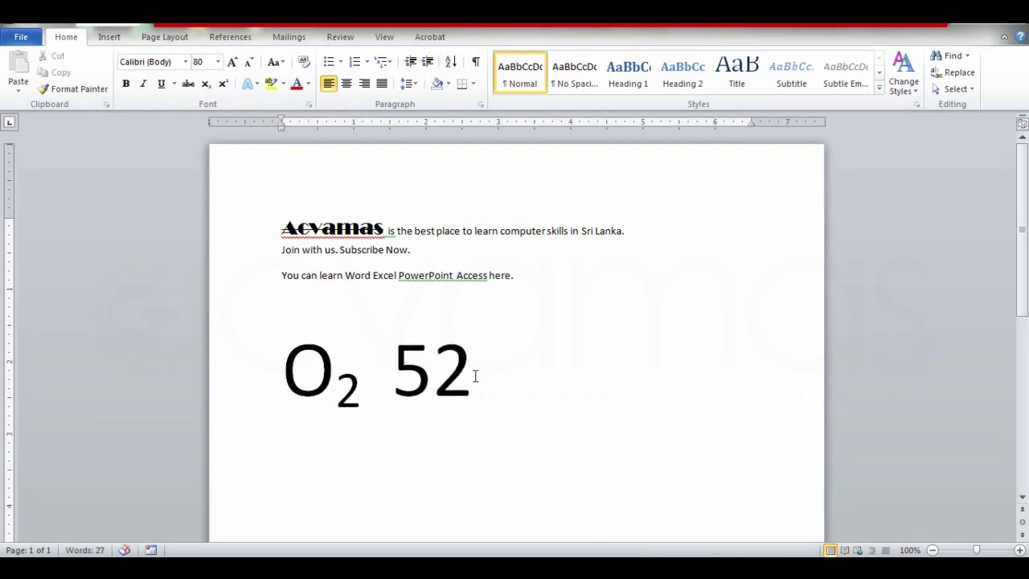
- Make the 2 after the 5 superscript, then add '1st' with a superscript 'st'
{"action": "left_click_drag", "start_coordinate": [472, 374], "coordinate": [443, 375]}
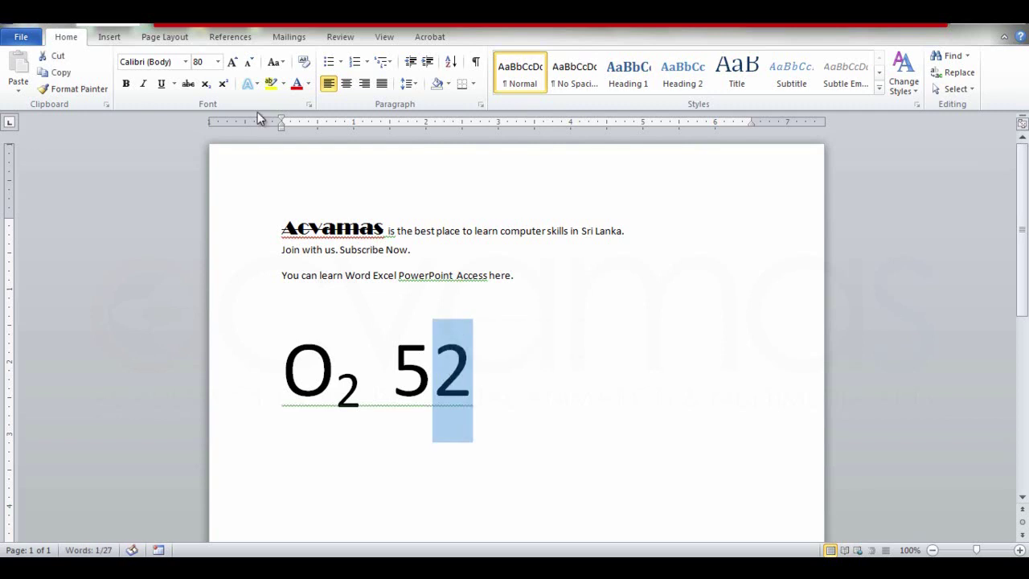
{"action": "left_click", "coordinate": [225, 85]}
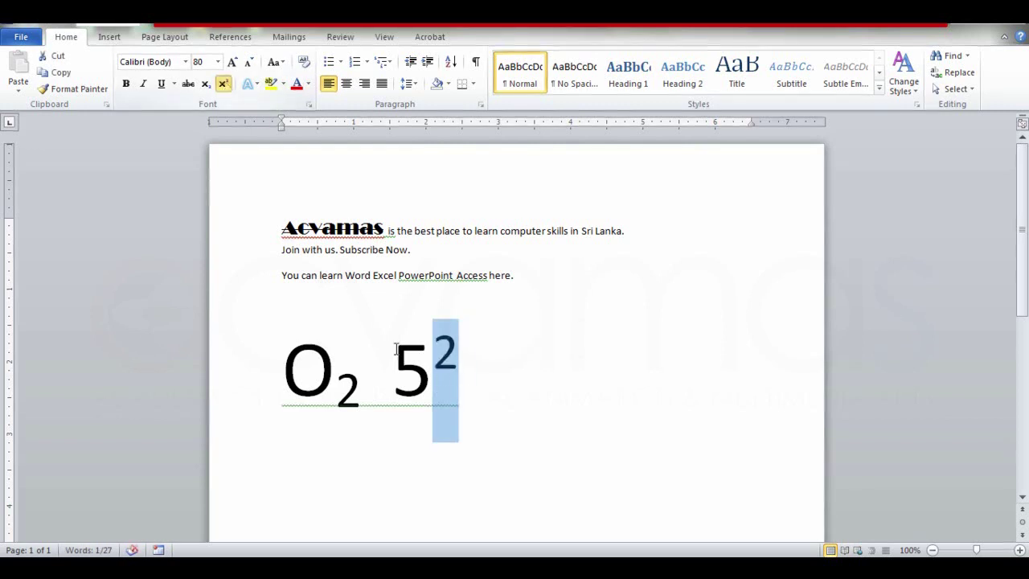
{"action": "left_click", "coordinate": [454, 396]}
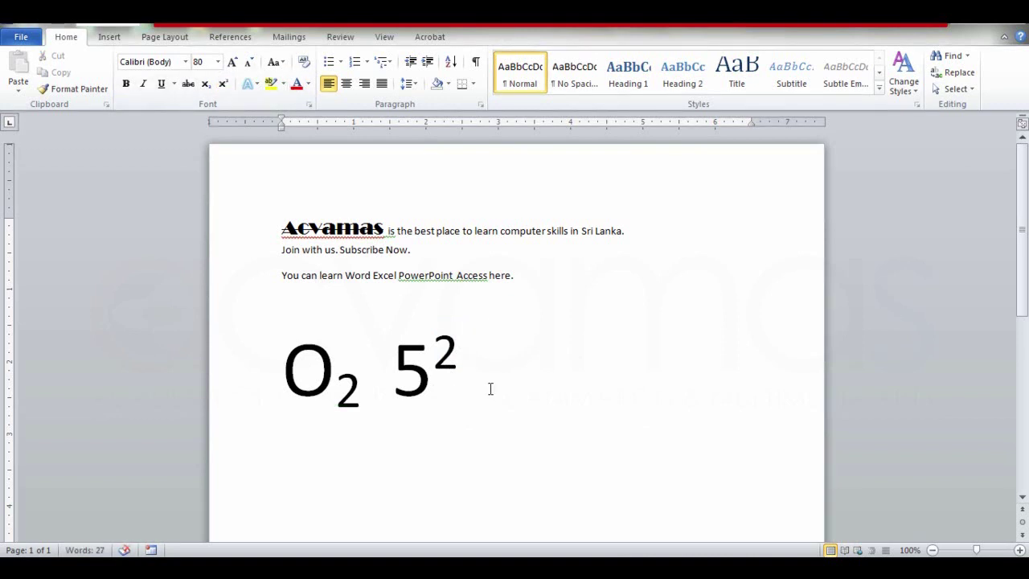
{"action": "type", "text": "1st"}
{"action": "left_click_drag", "start_coordinate": [585, 394], "coordinate": [543, 386]}
{"action": "left_click", "coordinate": [223, 84]}
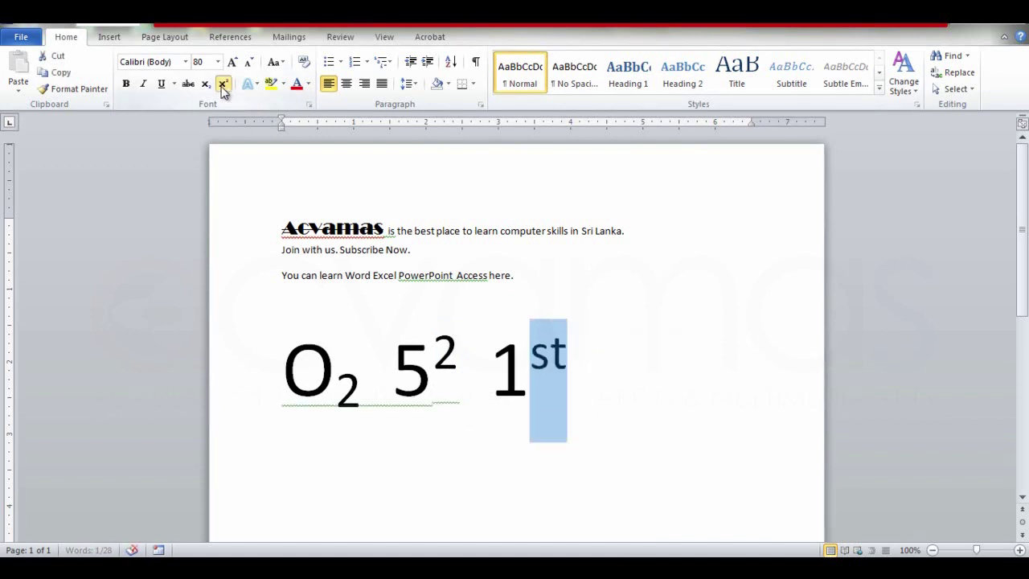
{"action": "left_click", "coordinate": [570, 392]}
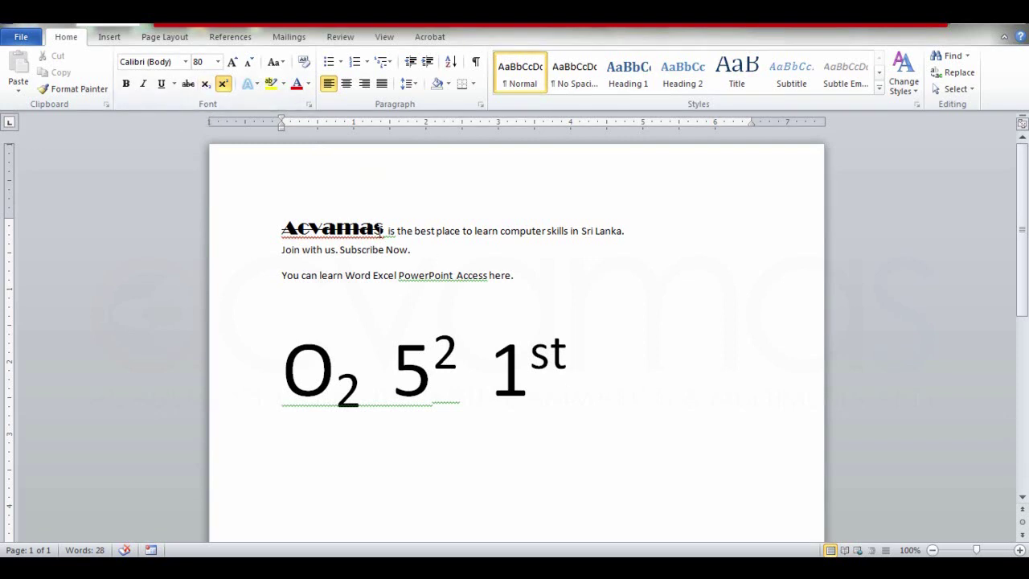
- Turn off strikethrough on Acvamas and apply a Text Effects style to it
{"action": "left_click_drag", "start_coordinate": [387, 231], "coordinate": [284, 234]}
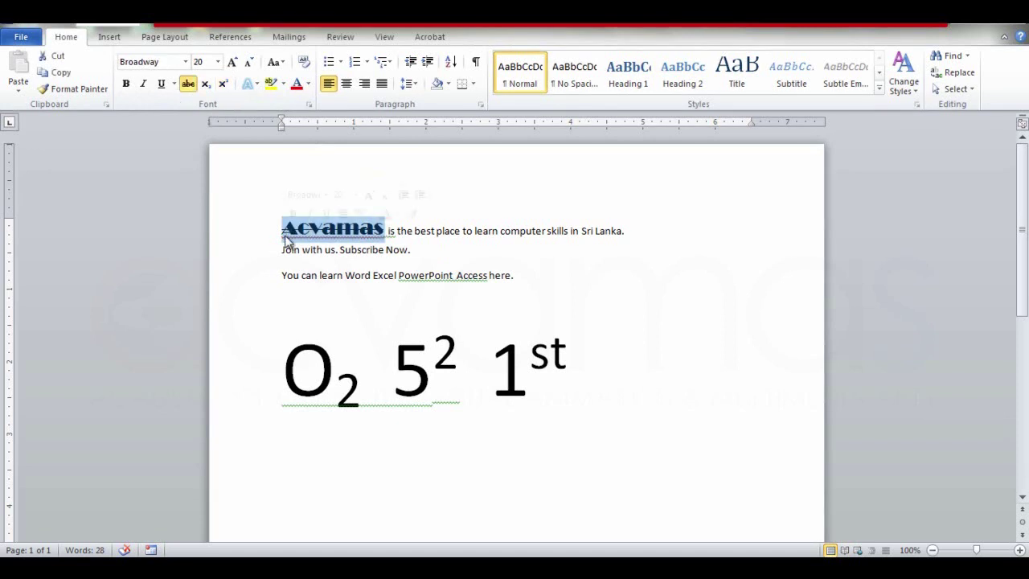
{"action": "left_click", "coordinate": [188, 86]}
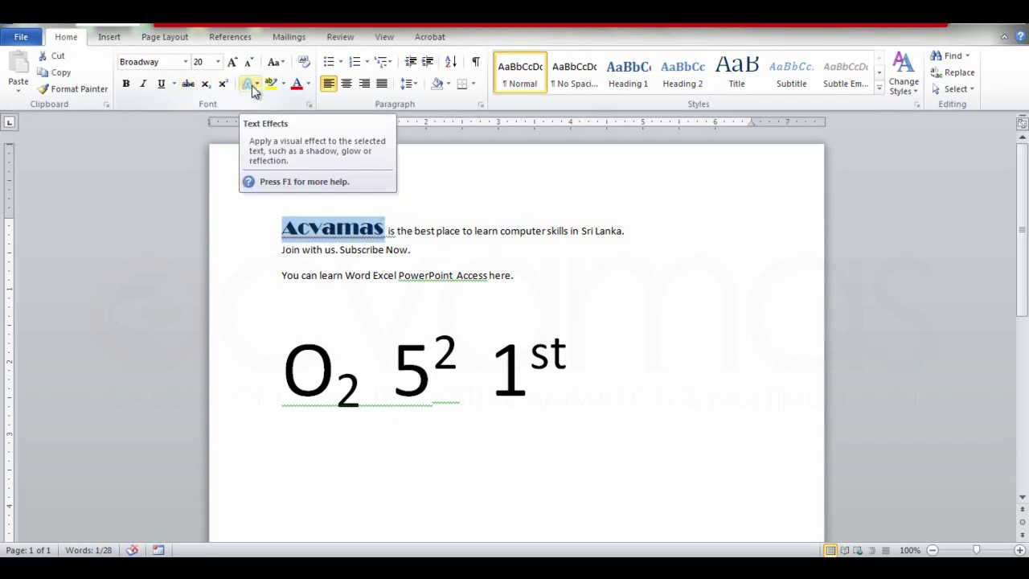
{"action": "left_click", "coordinate": [256, 85]}
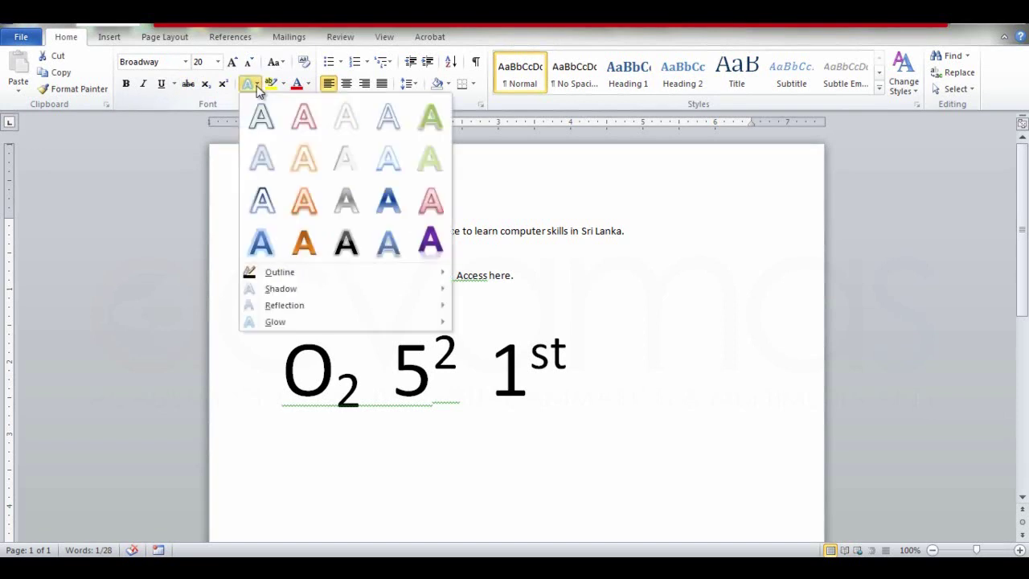
{"action": "left_click", "coordinate": [428, 119]}
{"action": "left_click", "coordinate": [386, 233]}
{"action": "left_click_drag", "start_coordinate": [386, 231], "coordinate": [282, 232]}
{"action": "key", "text": "ctrl+c"}
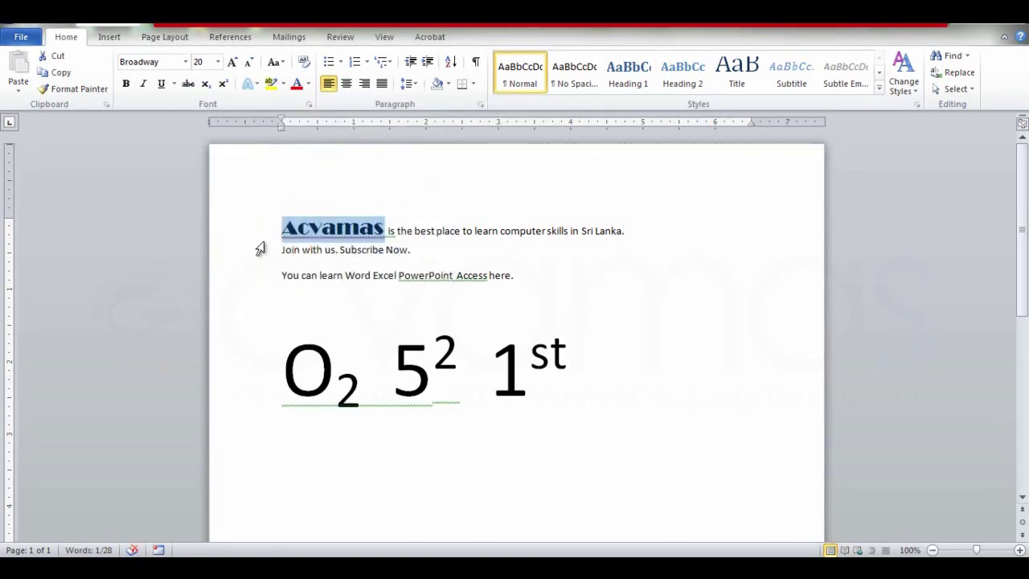
- Move Acvamas from the first line to just after 'Sri Lanka.'
{"action": "key", "text": "Delete"}
{"action": "left_click", "coordinate": [576, 223]}
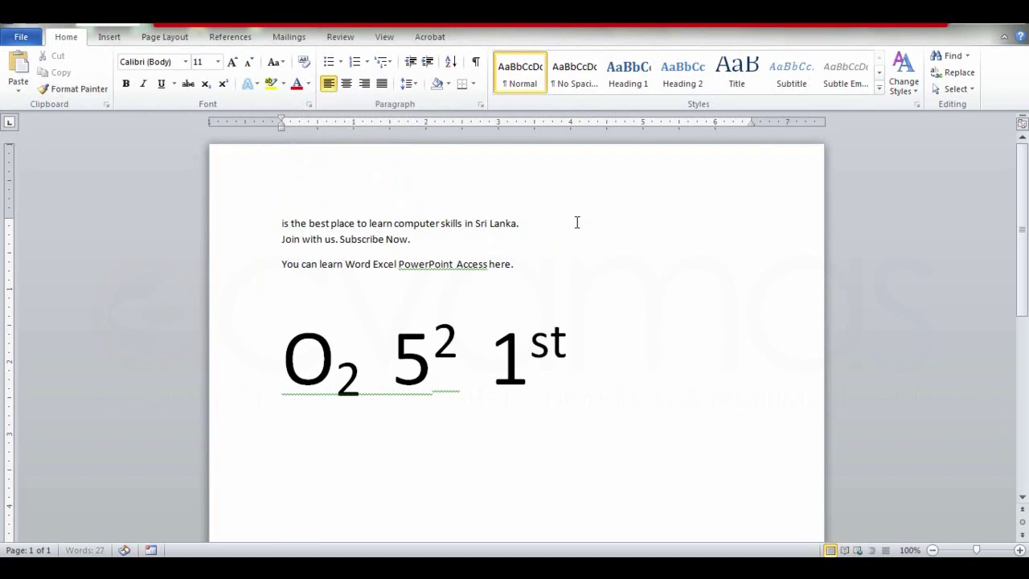
{"action": "key", "text": "ctrl+v"}
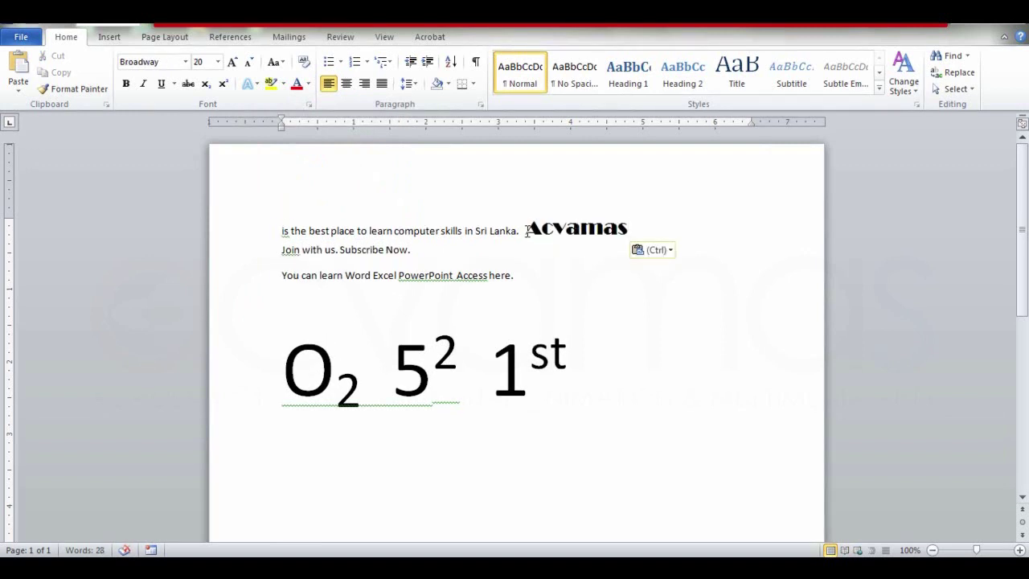
- Enlarge the pasted Acvamas to 36 pt and bring up the Text Effects gallery
{"action": "double_click", "coordinate": [527, 233]}
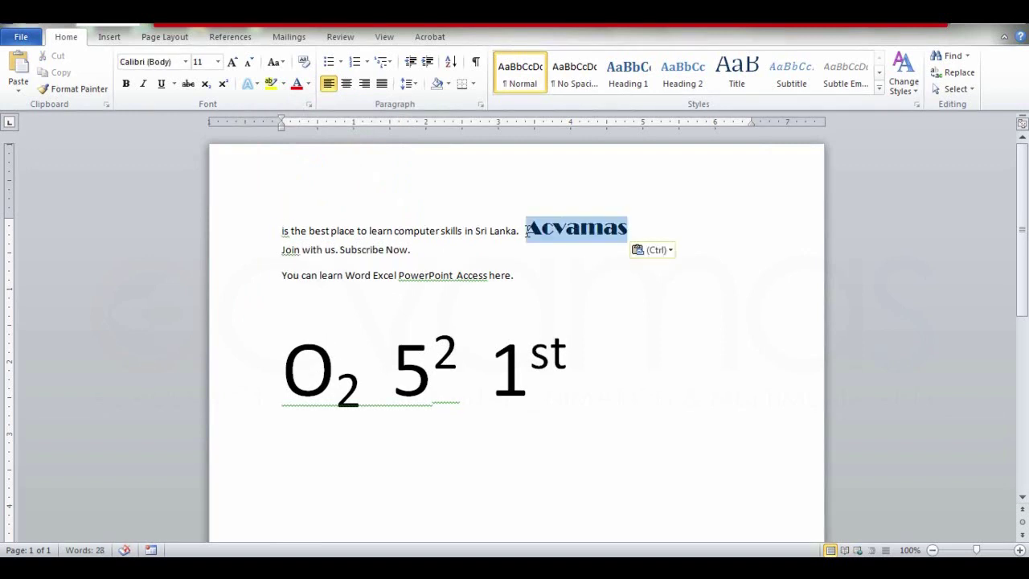
{"action": "left_click", "coordinate": [233, 63]}
{"action": "left_click", "coordinate": [232, 62]}
{"action": "left_click", "coordinate": [232, 63]}
{"action": "left_click", "coordinate": [233, 63]}
{"action": "left_click", "coordinate": [233, 63]}
{"action": "left_click", "coordinate": [232, 62]}
{"action": "left_click", "coordinate": [232, 63]}
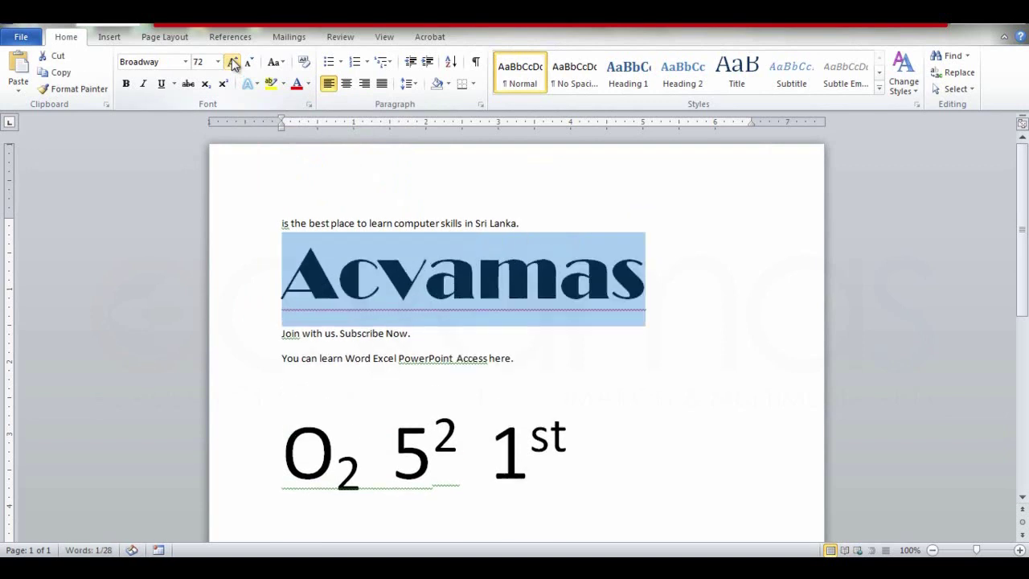
{"action": "left_click", "coordinate": [251, 63]}
{"action": "left_click", "coordinate": [251, 63]}
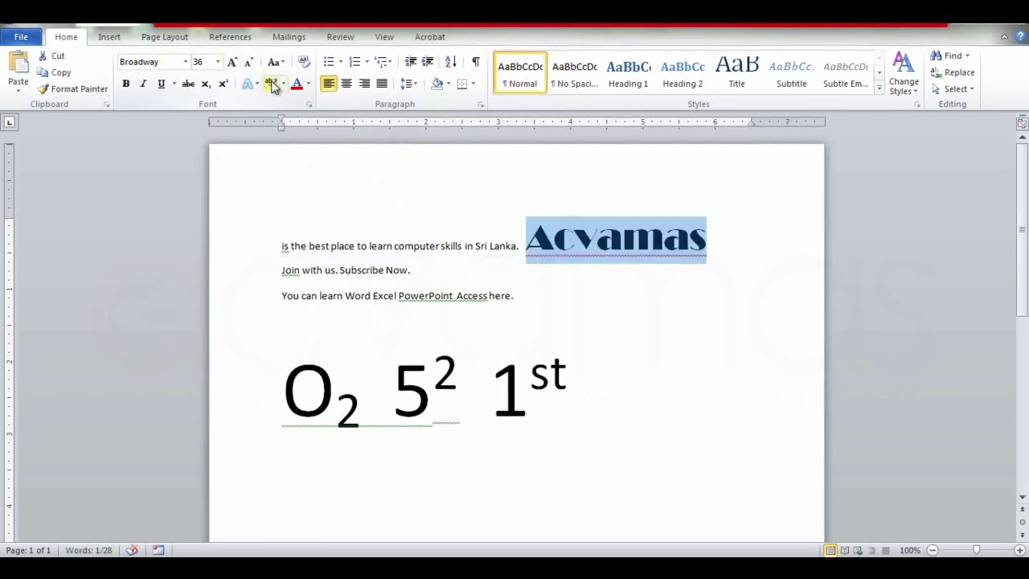
{"action": "left_click", "coordinate": [258, 85]}
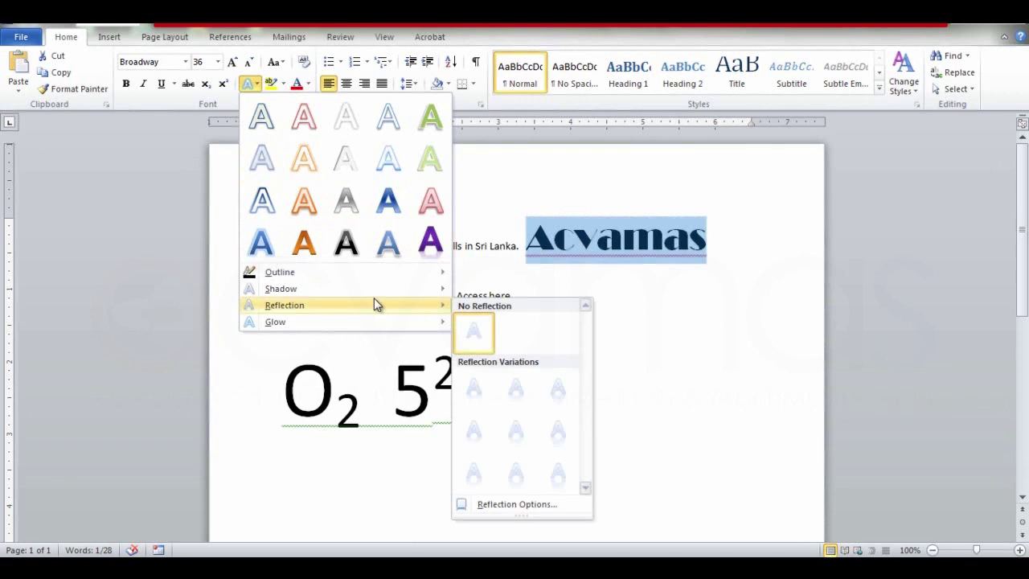
- Preview the Outline, Shadow and Reflection effects, then close the gallery without applying any
{"action": "mouse_move", "coordinate": [434, 277]}
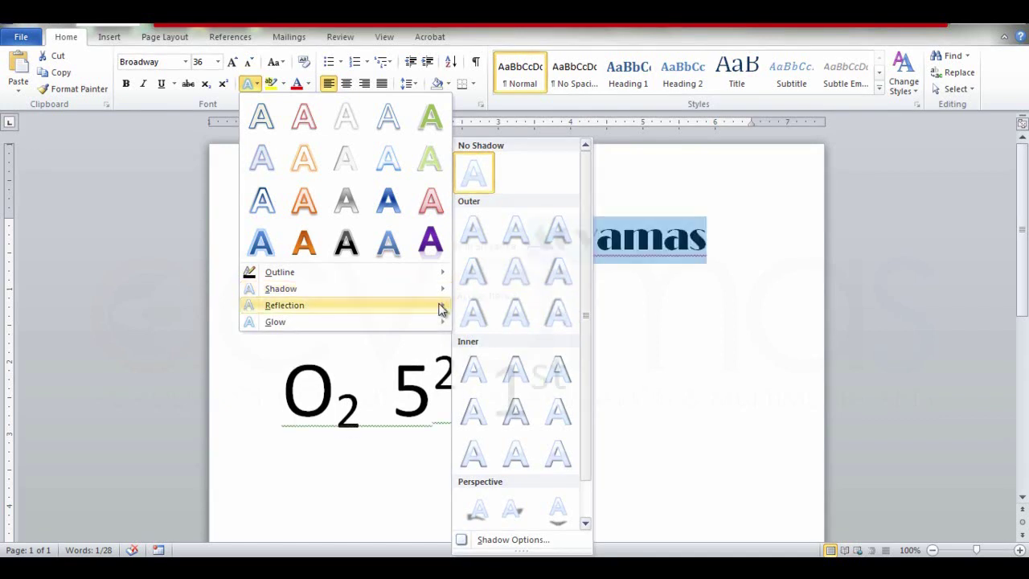
{"action": "mouse_move", "coordinate": [441, 310]}
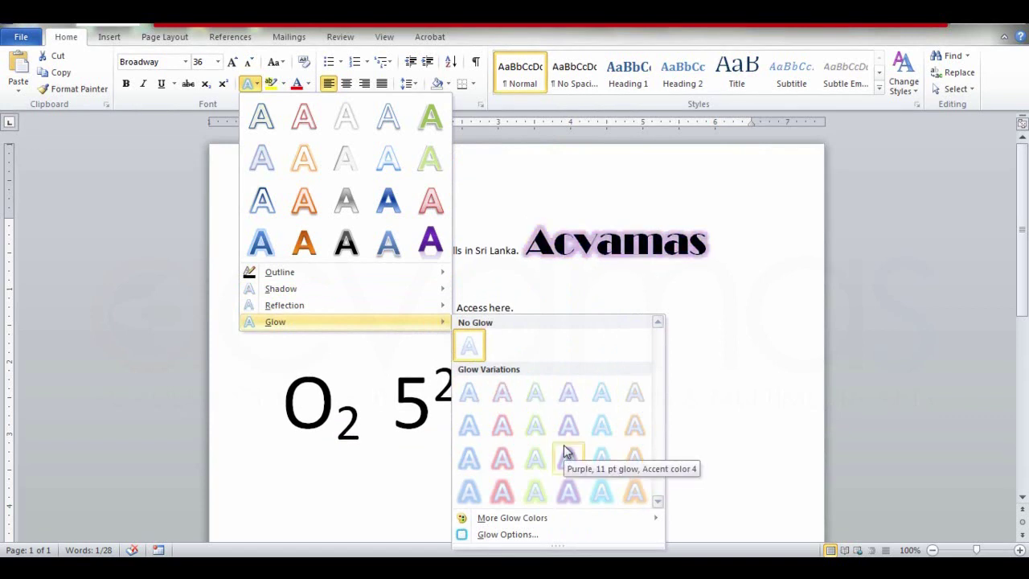
{"action": "left_click", "coordinate": [254, 86]}
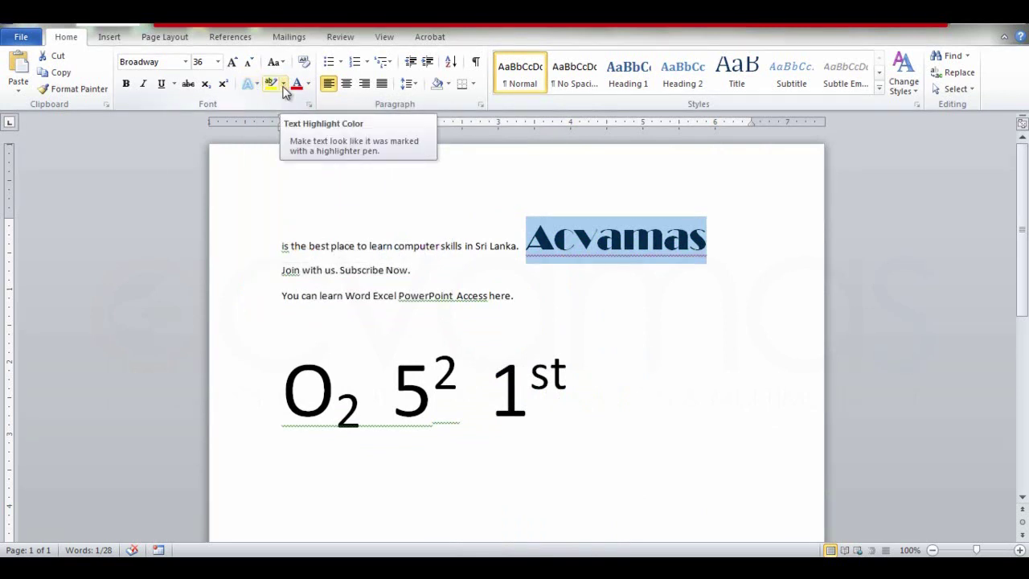
{"action": "left_click", "coordinate": [284, 85]}
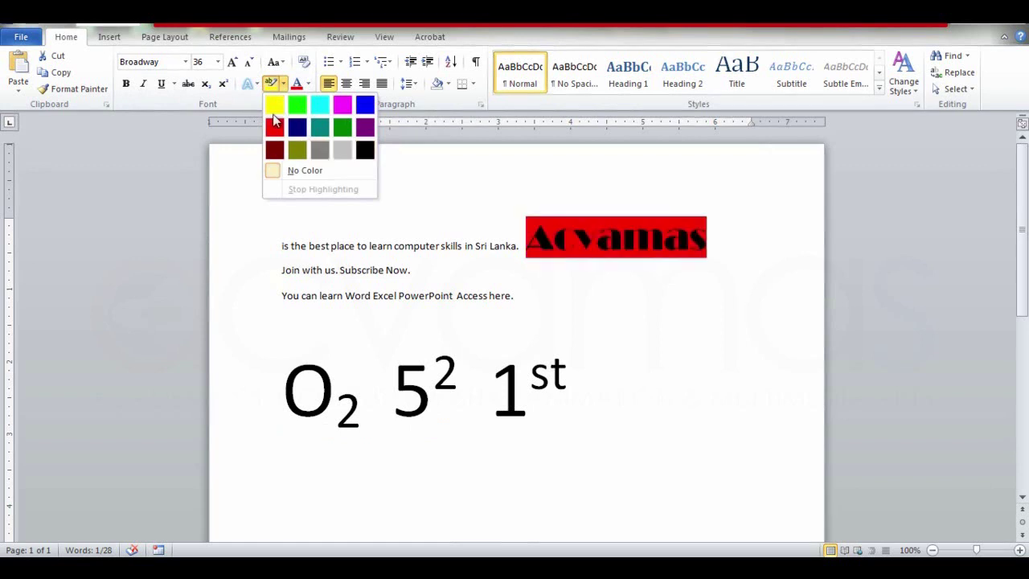
{"action": "left_click", "coordinate": [274, 103]}
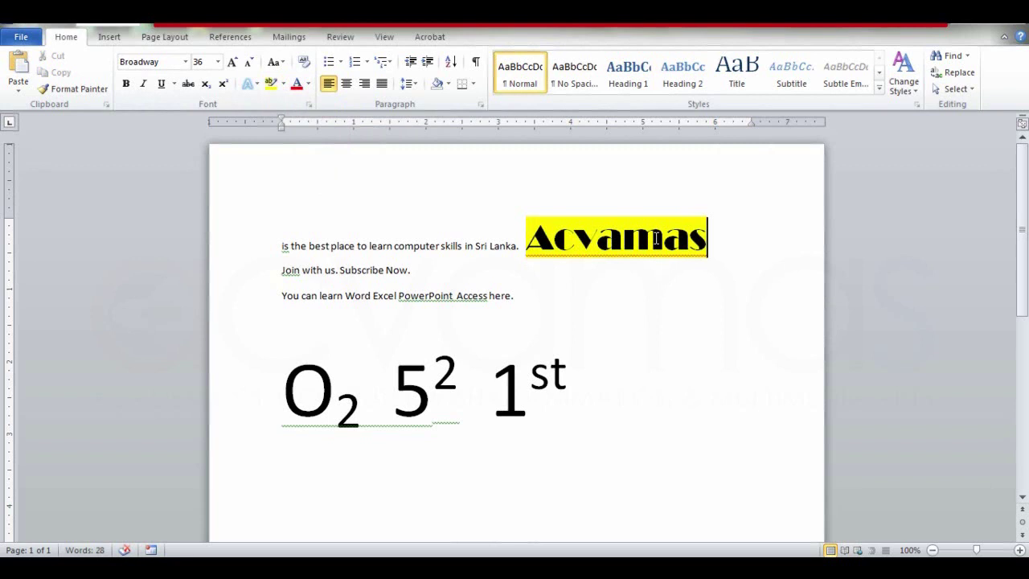
{"action": "left_click_drag", "start_coordinate": [708, 241], "coordinate": [528, 247]}
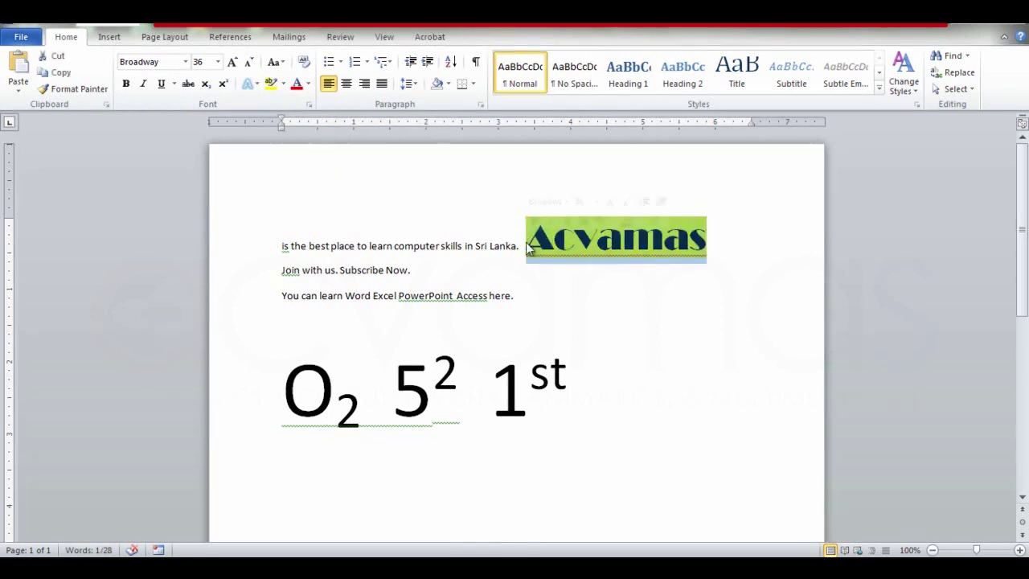
{"action": "left_click", "coordinate": [283, 83]}
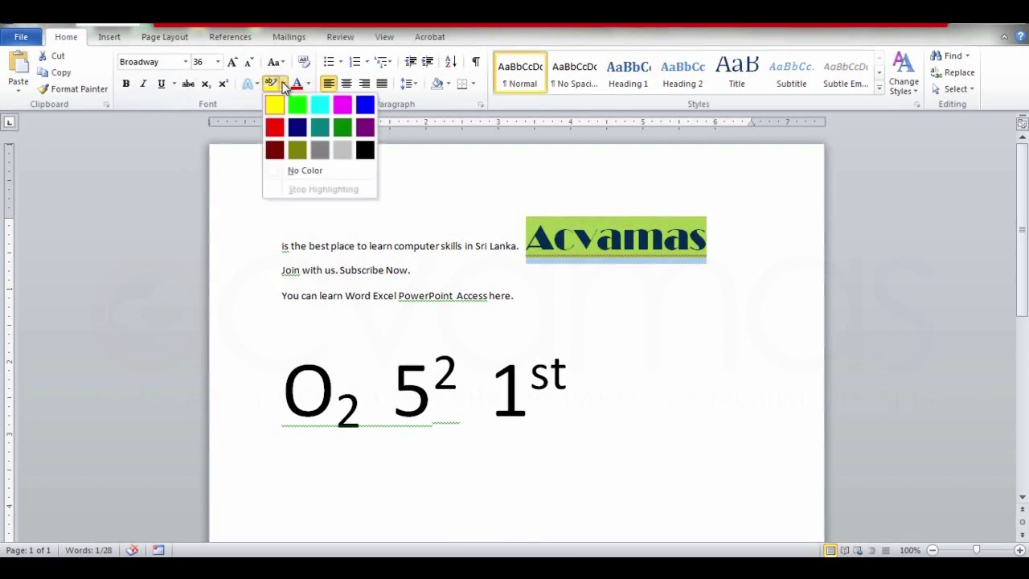
{"action": "left_click", "coordinate": [298, 178]}
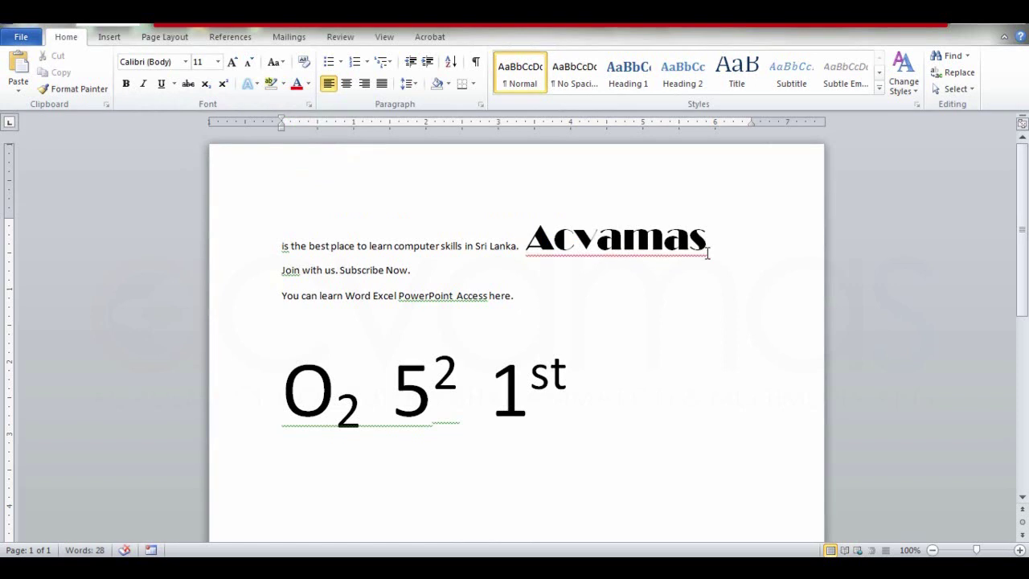
{"action": "left_click_drag", "start_coordinate": [702, 246], "coordinate": [526, 246]}
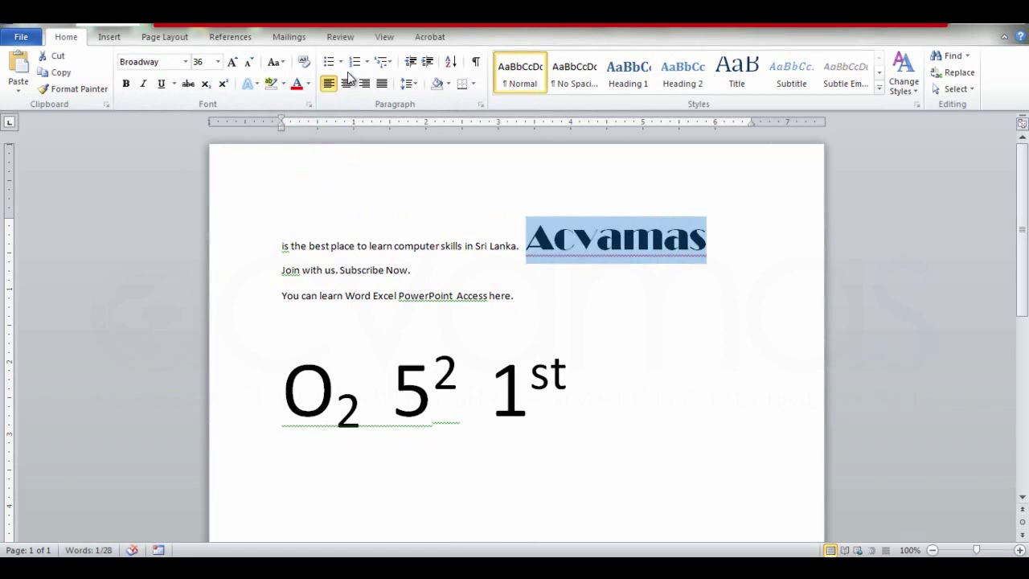
- Give Acvamas a dark orange theme font colour, then zoom in on the page
{"action": "left_click", "coordinate": [308, 84]}
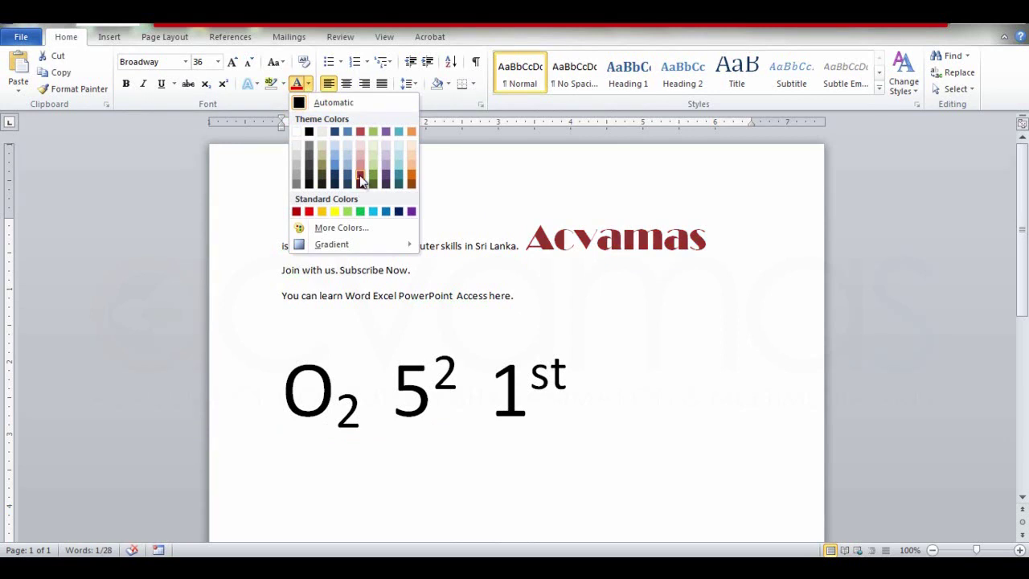
{"action": "left_click", "coordinate": [412, 185]}
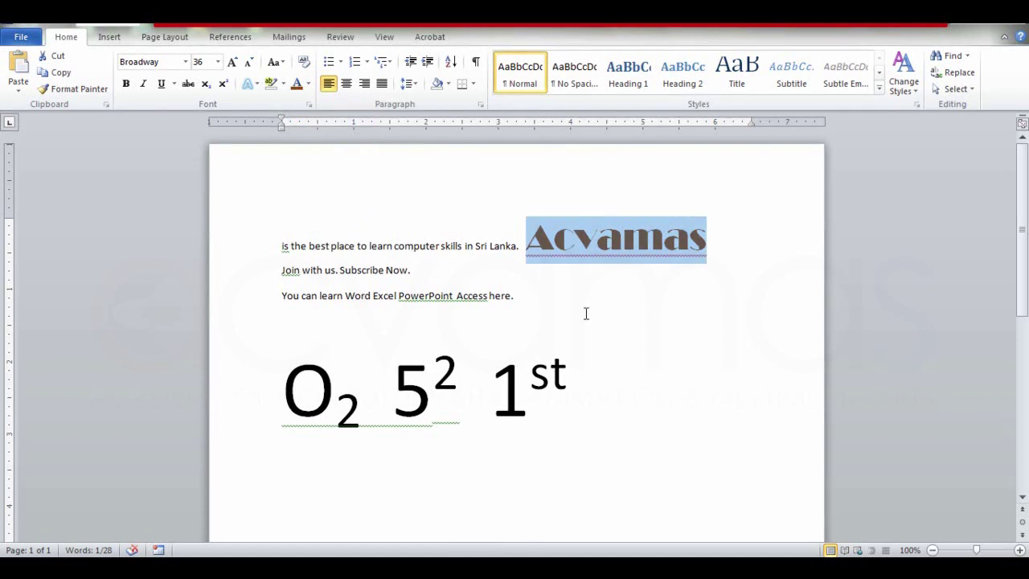
{"action": "left_click", "coordinate": [705, 251]}
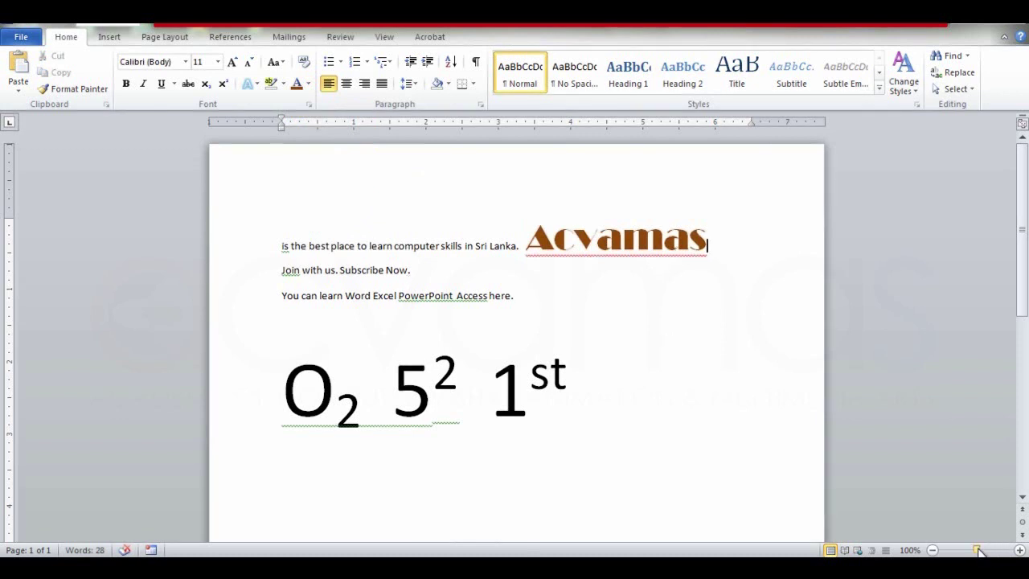
{"action": "left_click_drag", "start_coordinate": [978, 550], "coordinate": [983, 551]}
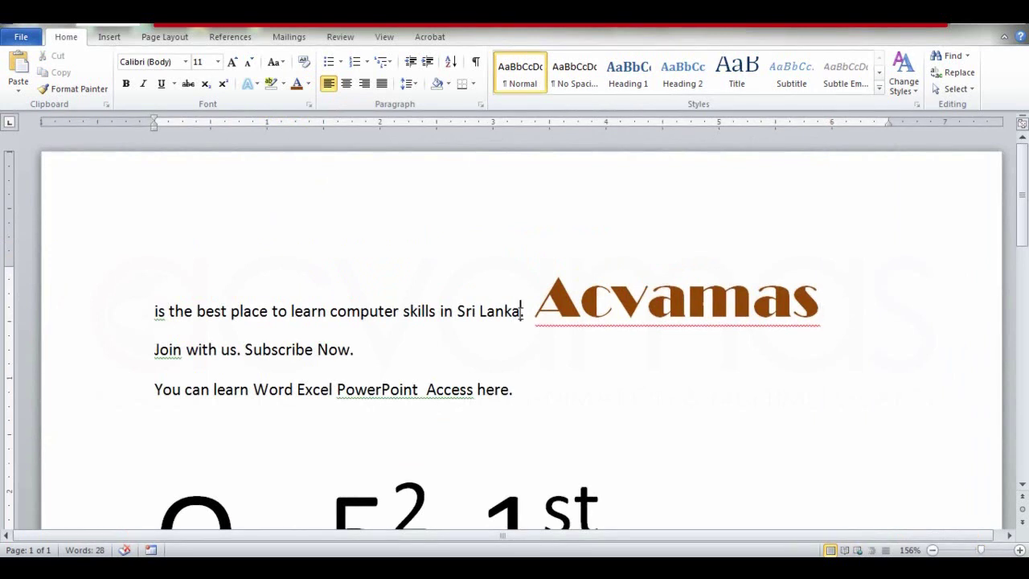
- Delete the word Acvamas and change Sri Lanka to lowercase 'sri lanka' via Change Case
{"action": "double_click", "coordinate": [696, 332]}
{"action": "key", "text": "Delete"}
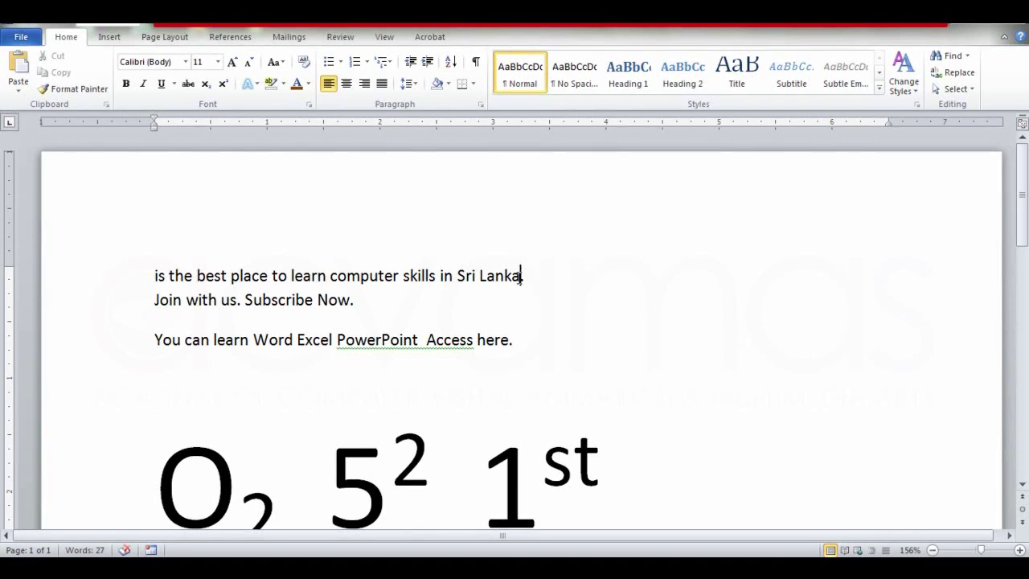
{"action": "left_click_drag", "start_coordinate": [519, 277], "coordinate": [464, 277]}
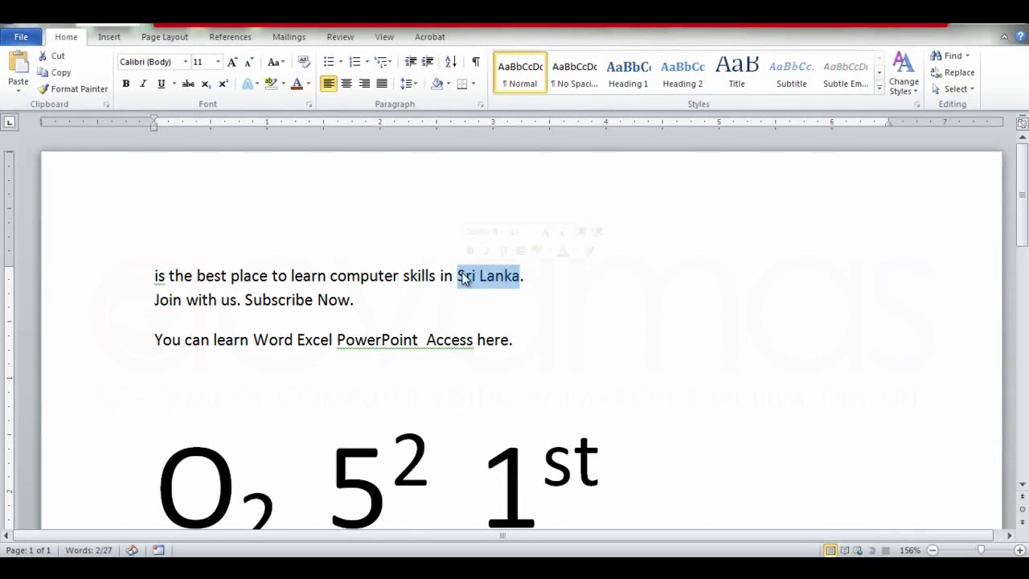
{"action": "left_click", "coordinate": [281, 64]}
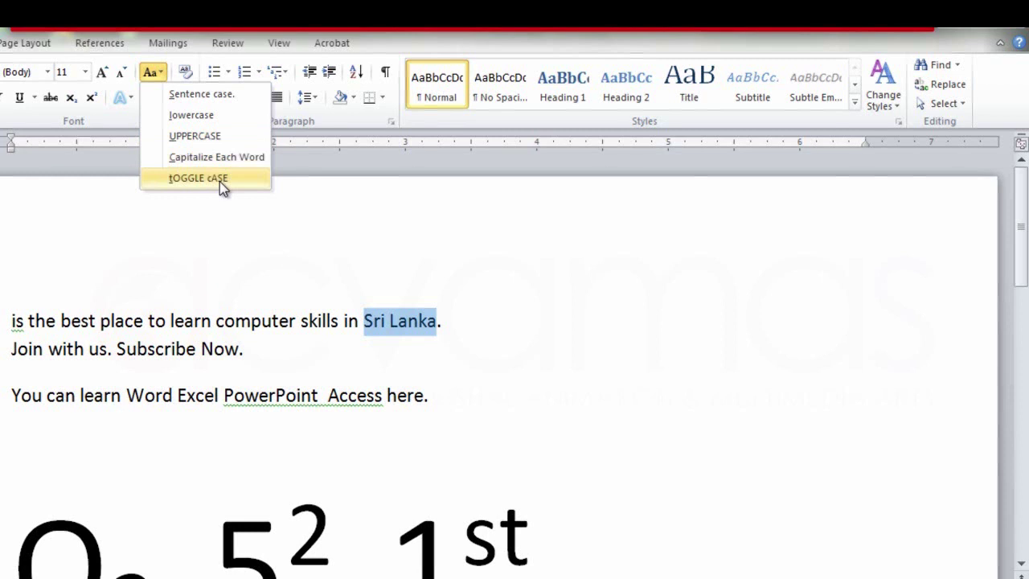
{"action": "left_click", "coordinate": [210, 93]}
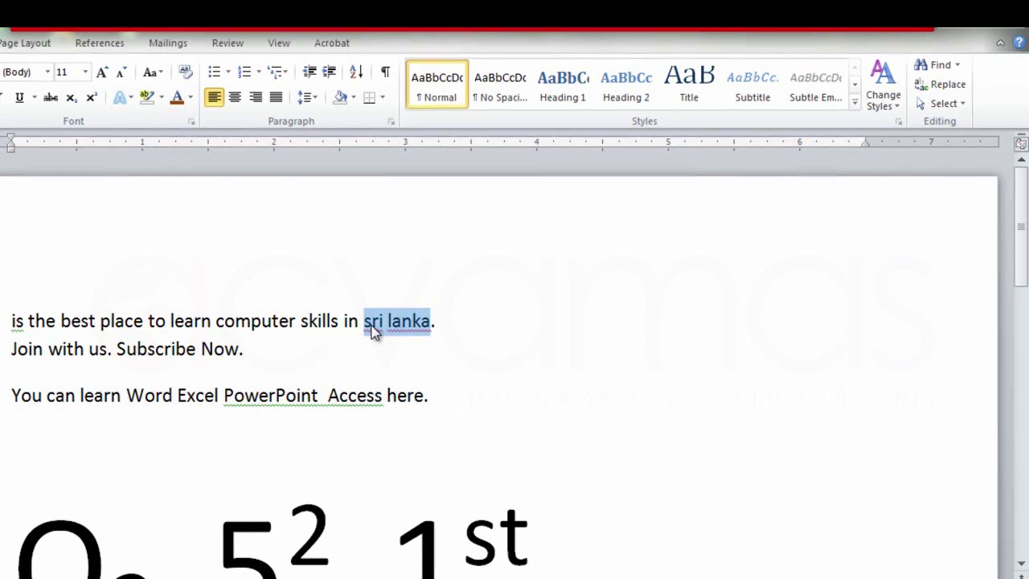
{"action": "left_click", "coordinate": [160, 73]}
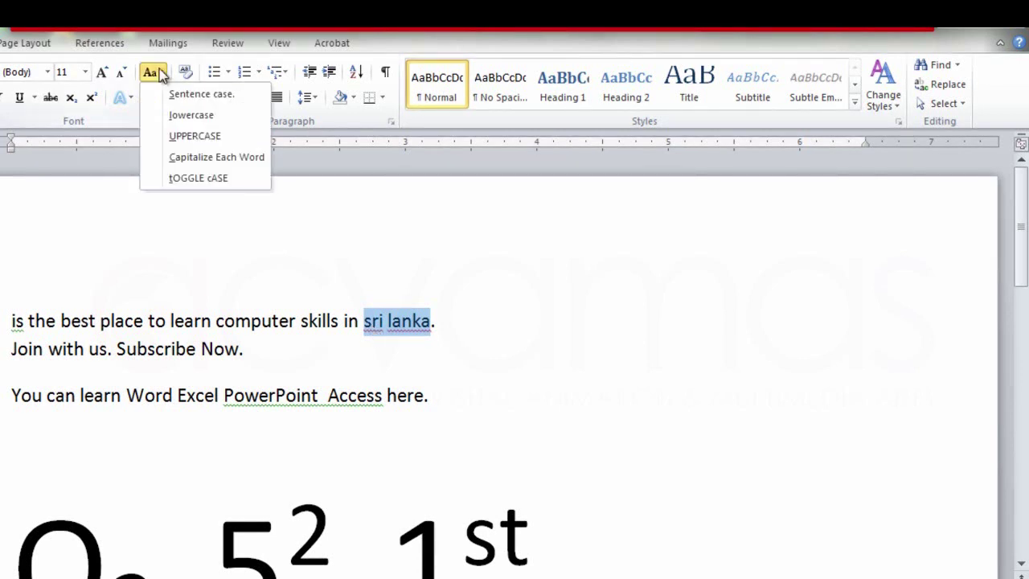
{"action": "left_click", "coordinate": [194, 119]}
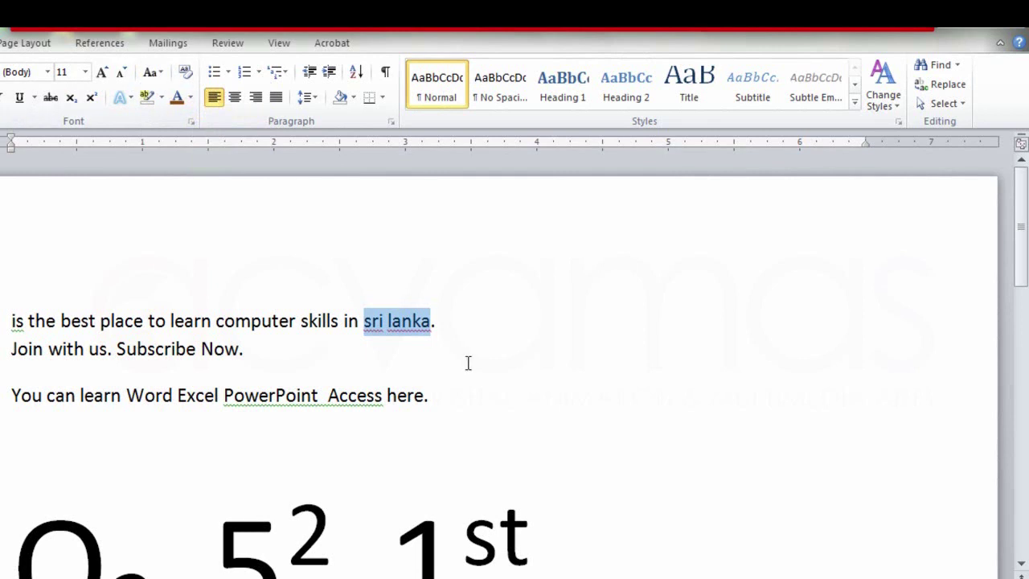
- Restore Sri Lanka's case, then apply lowercase and UPPERCASE to it
{"action": "key", "text": "shift+F3"}
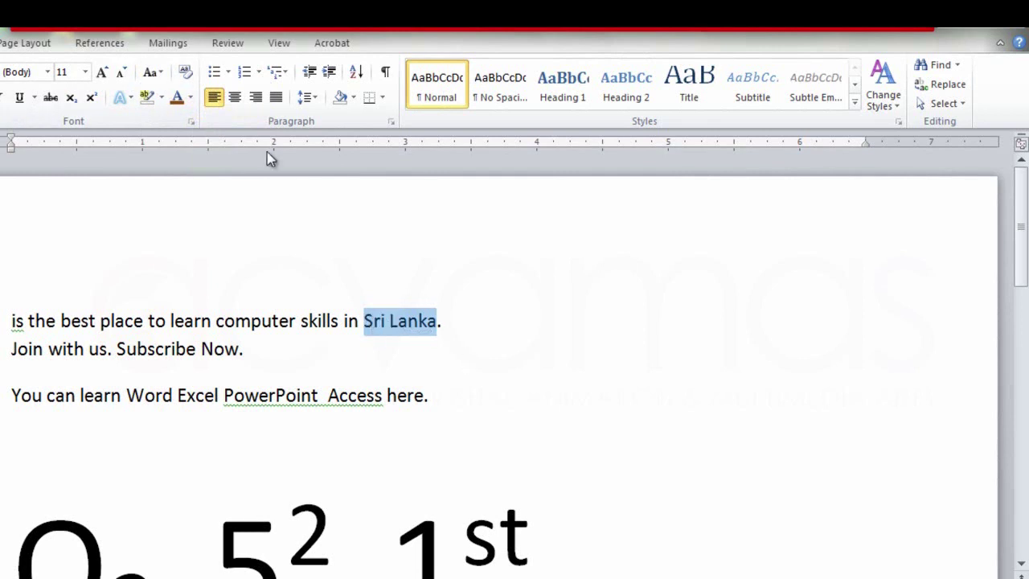
{"action": "left_click", "coordinate": [156, 73]}
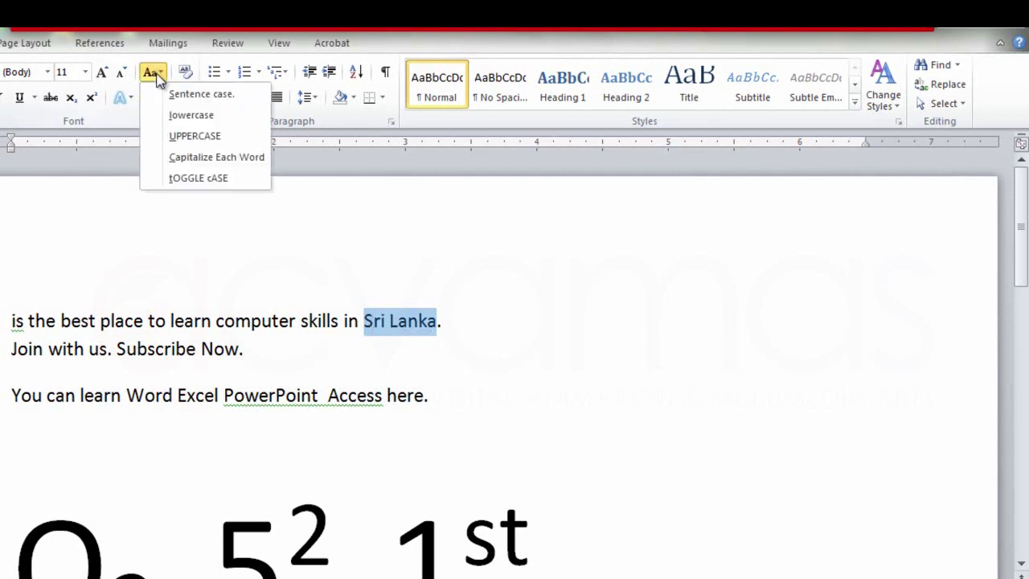
{"action": "left_click", "coordinate": [182, 115]}
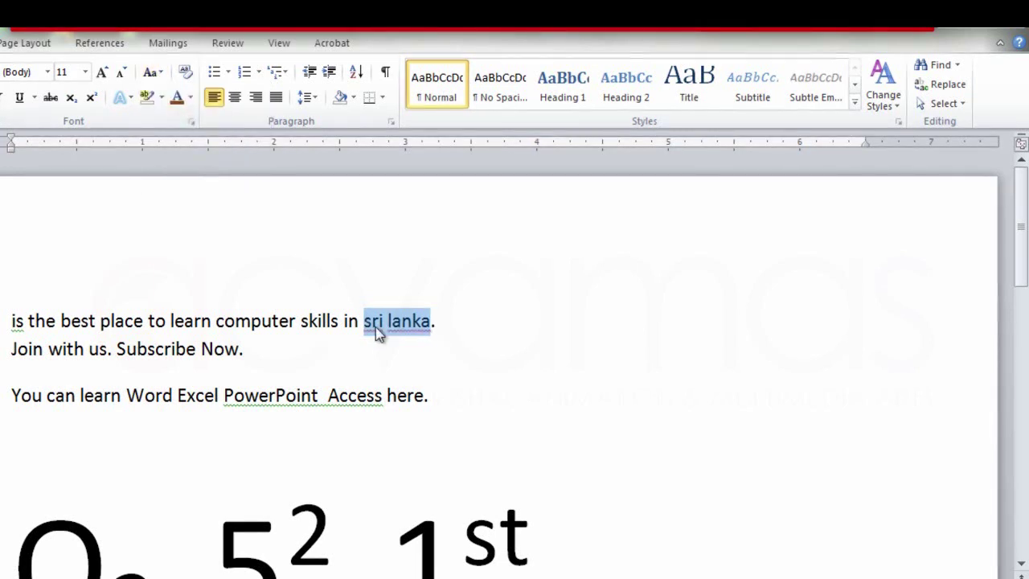
{"action": "left_click", "coordinate": [153, 72]}
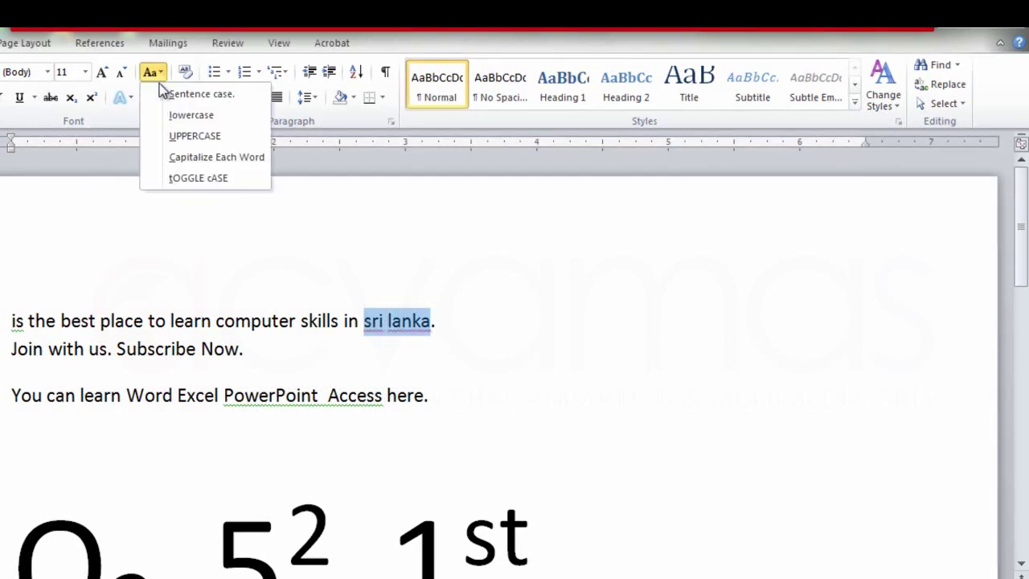
{"action": "left_click", "coordinate": [184, 137]}
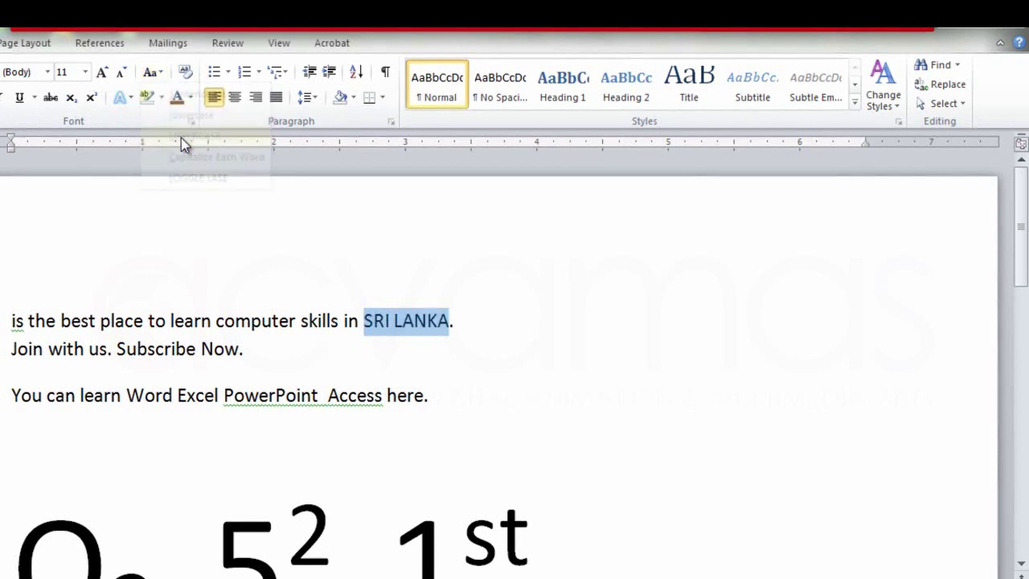
- Apply Capitalize Each Word, then tOGGLE cASE so it reads 'sRI lANKA'
{"action": "left_click", "coordinate": [160, 73]}
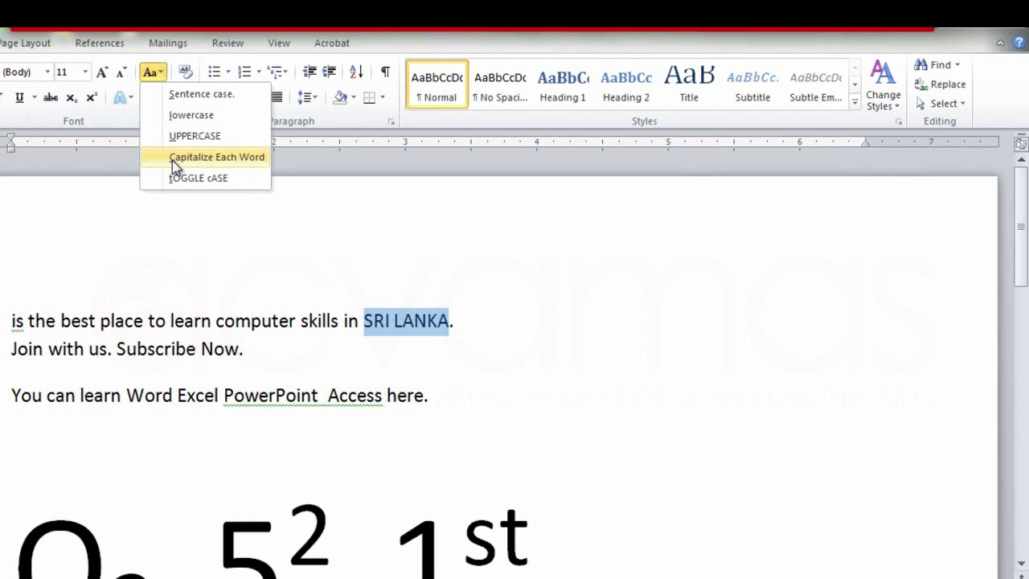
{"action": "left_click", "coordinate": [226, 164]}
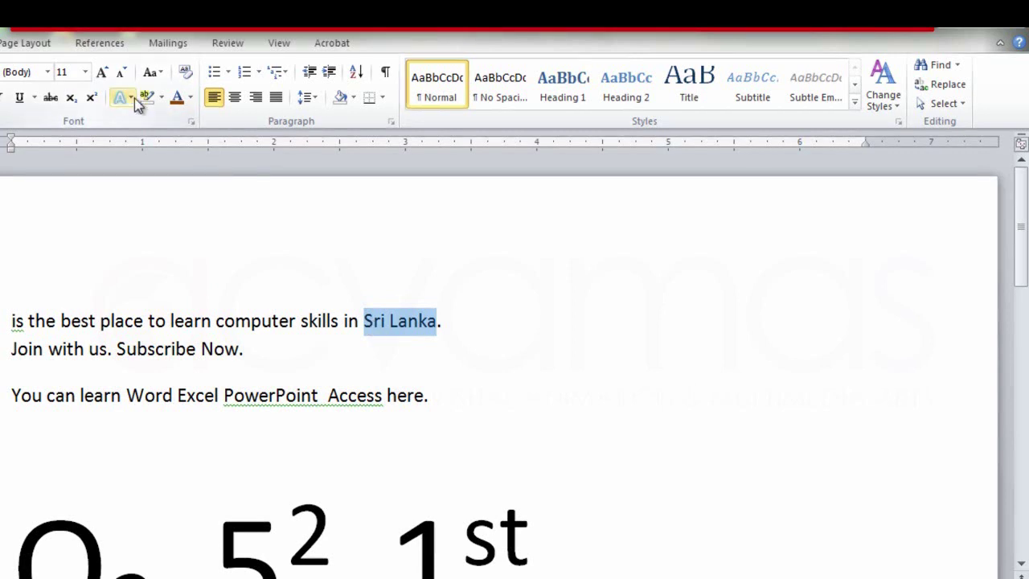
{"action": "left_click", "coordinate": [159, 72]}
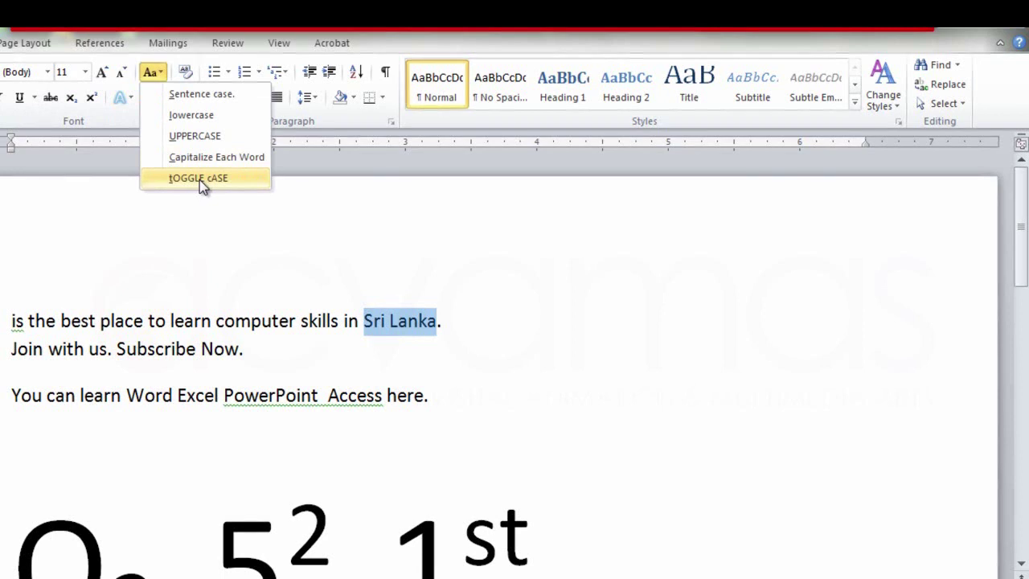
{"action": "left_click", "coordinate": [199, 178]}
{"action": "left_click", "coordinate": [370, 325]}
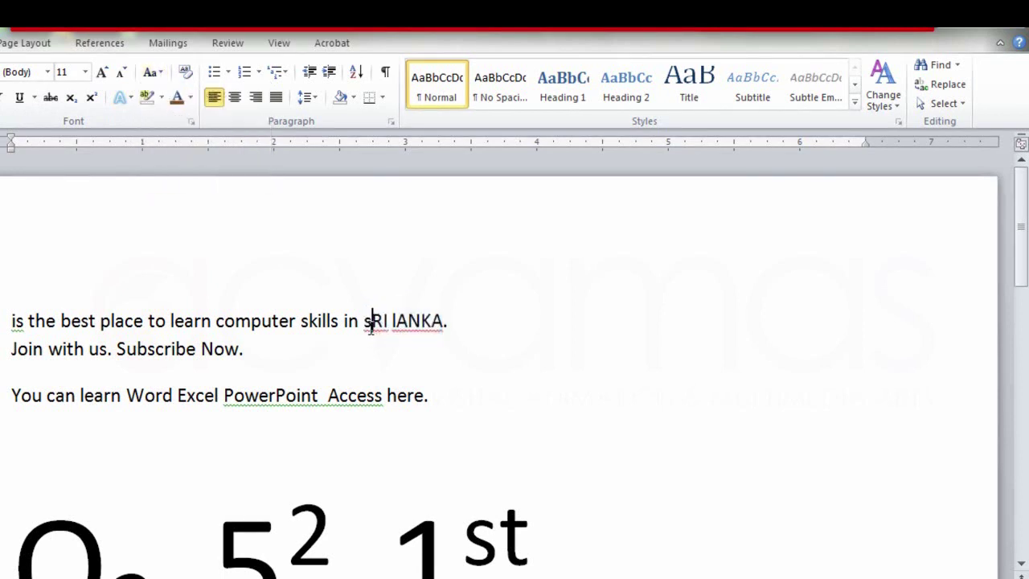
{"action": "left_click", "coordinate": [395, 326]}
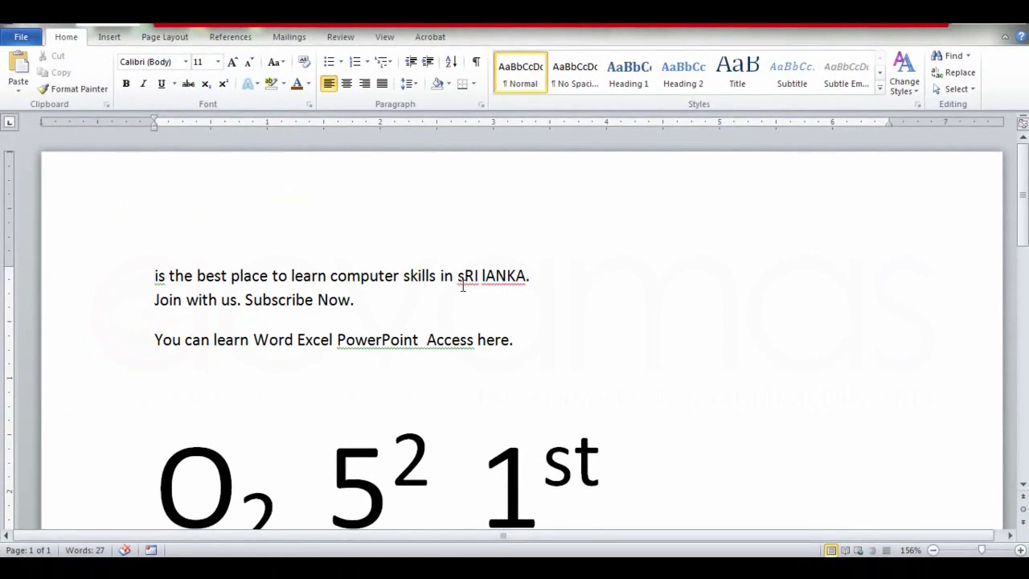
- Restore Sri Lanka to normal case and make it bold, underlined and red
{"action": "left_click_drag", "start_coordinate": [457, 275], "coordinate": [520, 276]}
{"action": "key", "text": "shift+F3"}
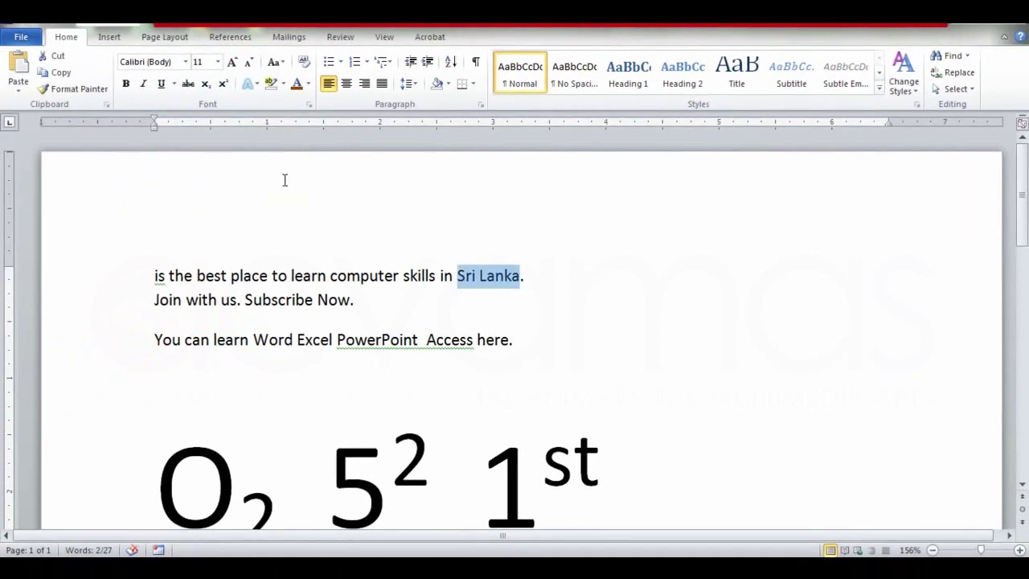
{"action": "left_click", "coordinate": [127, 85]}
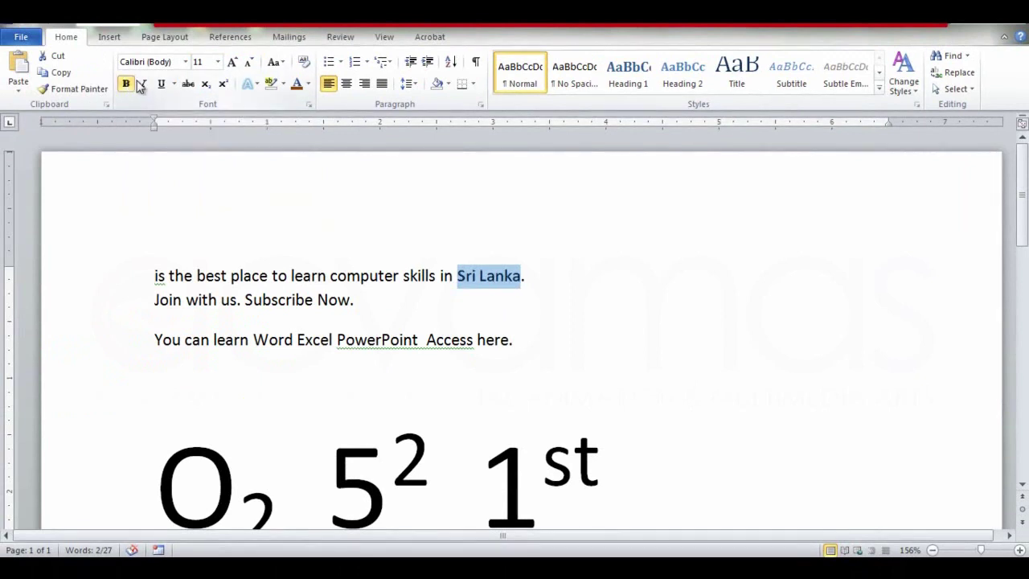
{"action": "left_click", "coordinate": [161, 84]}
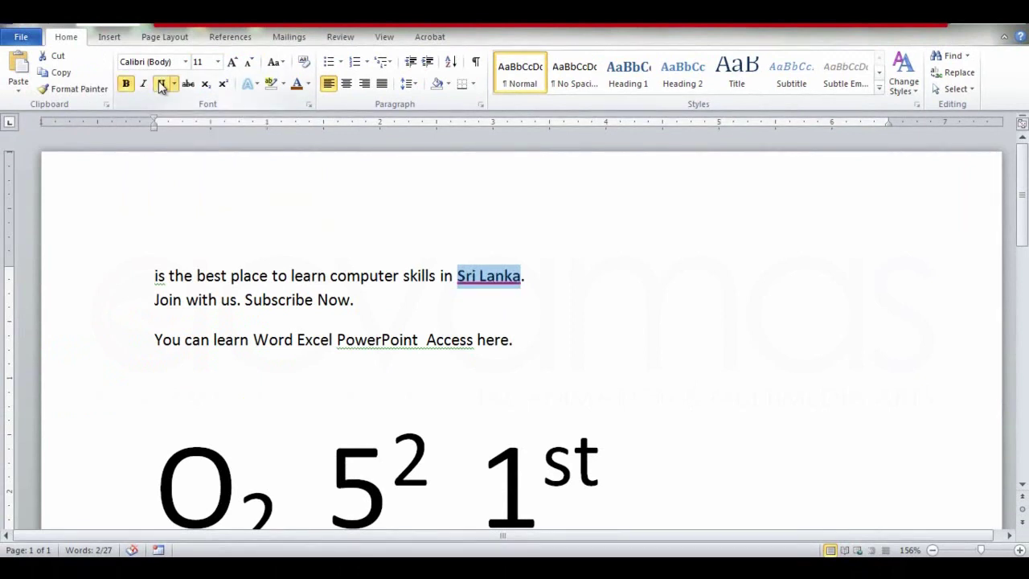
{"action": "left_click", "coordinate": [308, 84]}
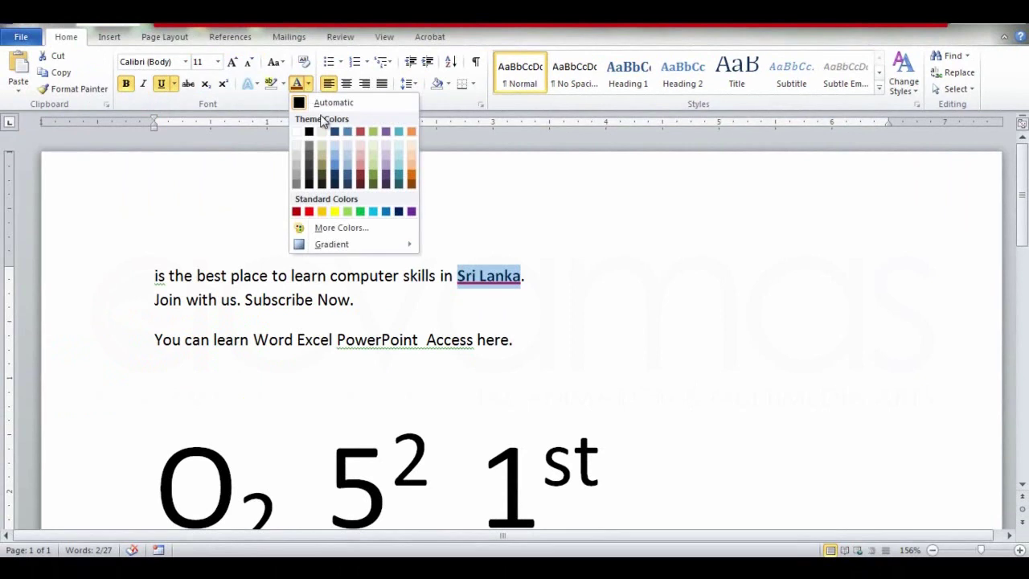
{"action": "left_click", "coordinate": [309, 213]}
- Enlarge Sri Lanka to 24 pt and make it italic
{"action": "left_click", "coordinate": [233, 64]}
{"action": "left_click", "coordinate": [234, 65]}
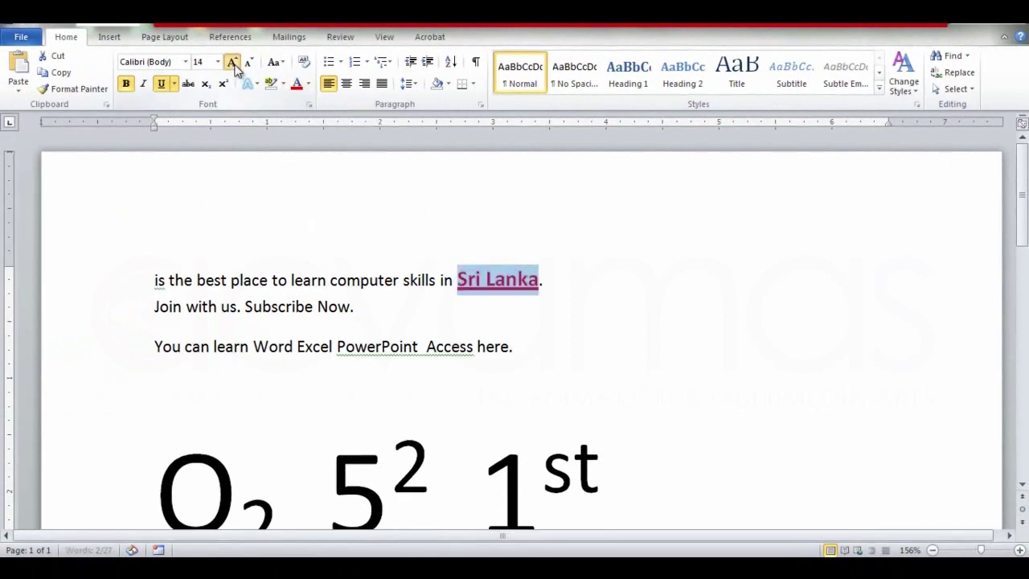
{"action": "left_click", "coordinate": [234, 64]}
{"action": "left_click", "coordinate": [234, 64]}
{"action": "left_click", "coordinate": [234, 64]}
{"action": "left_click", "coordinate": [234, 64]}
{"action": "left_click", "coordinate": [235, 67]}
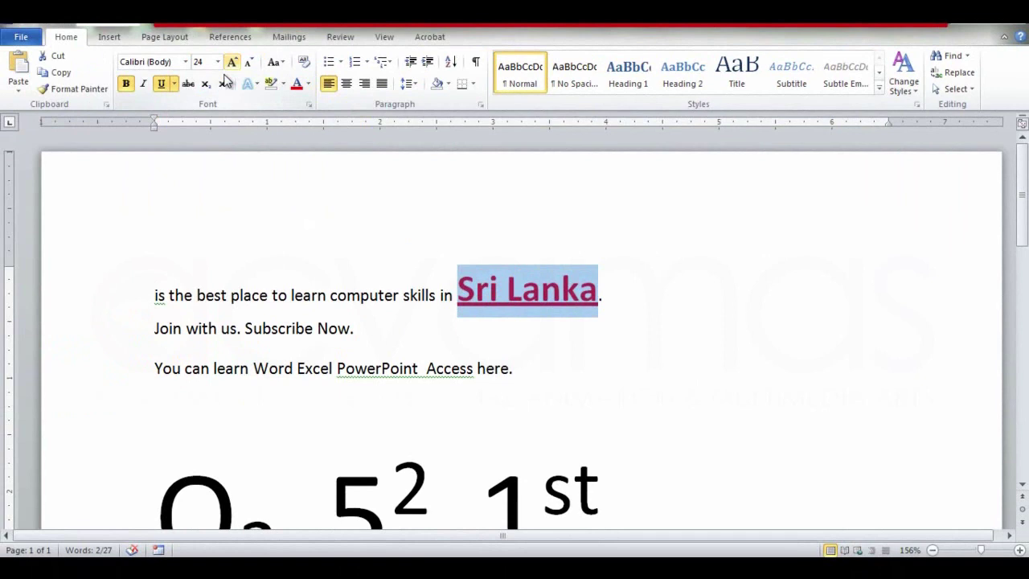
{"action": "left_click", "coordinate": [145, 83]}
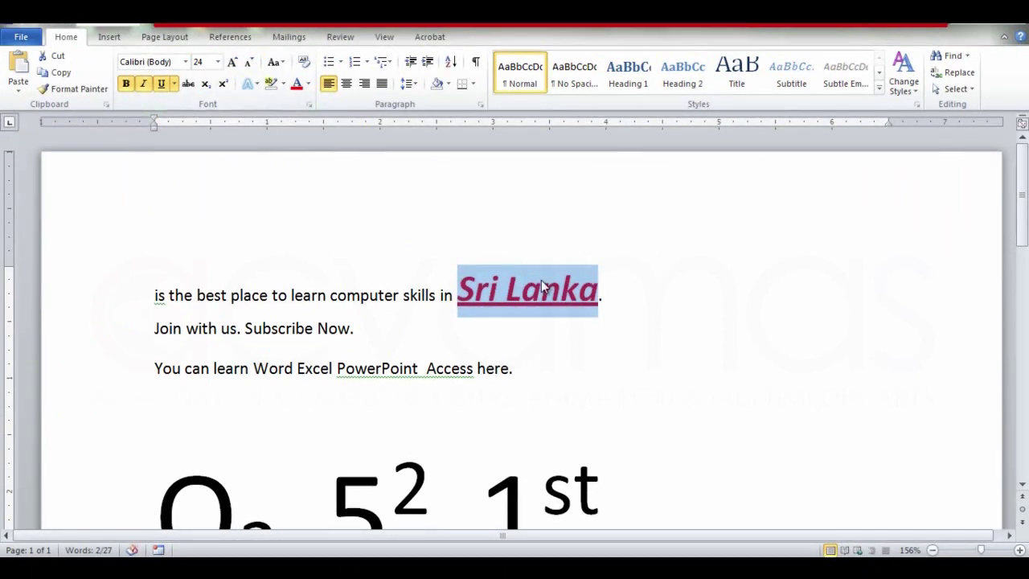
{"action": "left_click", "coordinate": [580, 344]}
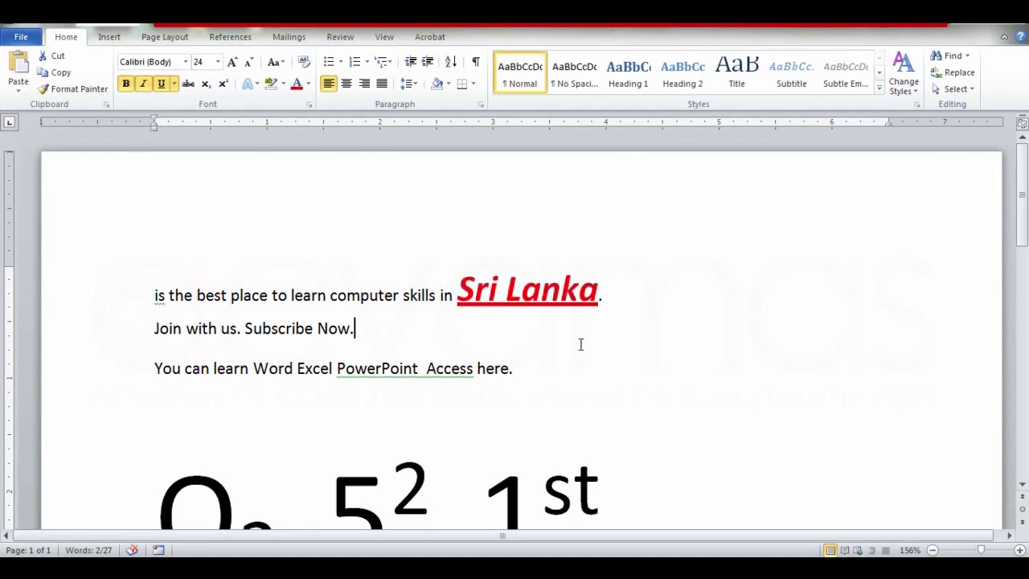
{"action": "double_click", "coordinate": [514, 293]}
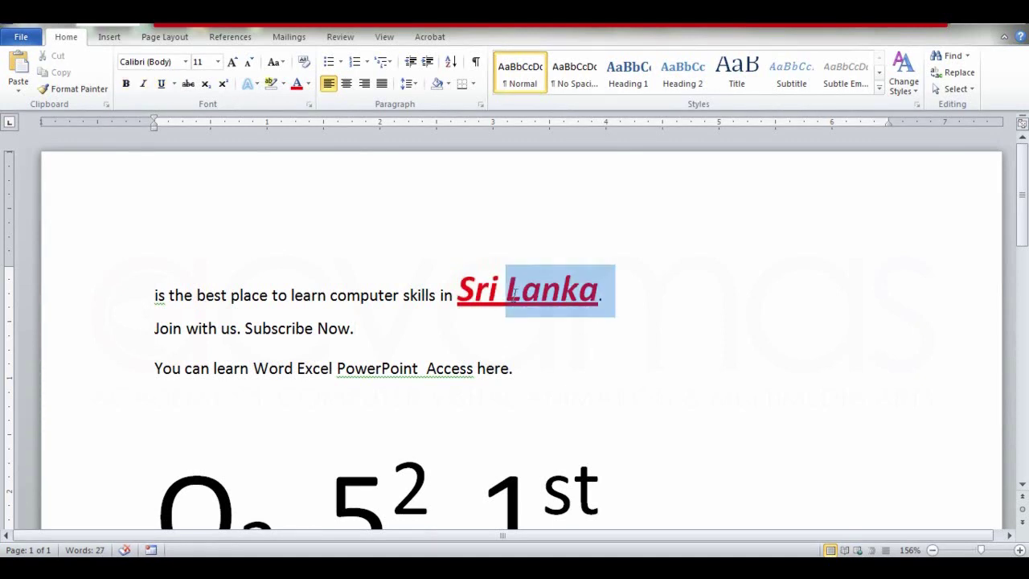
{"action": "left_click_drag", "start_coordinate": [515, 293], "coordinate": [460, 291]}
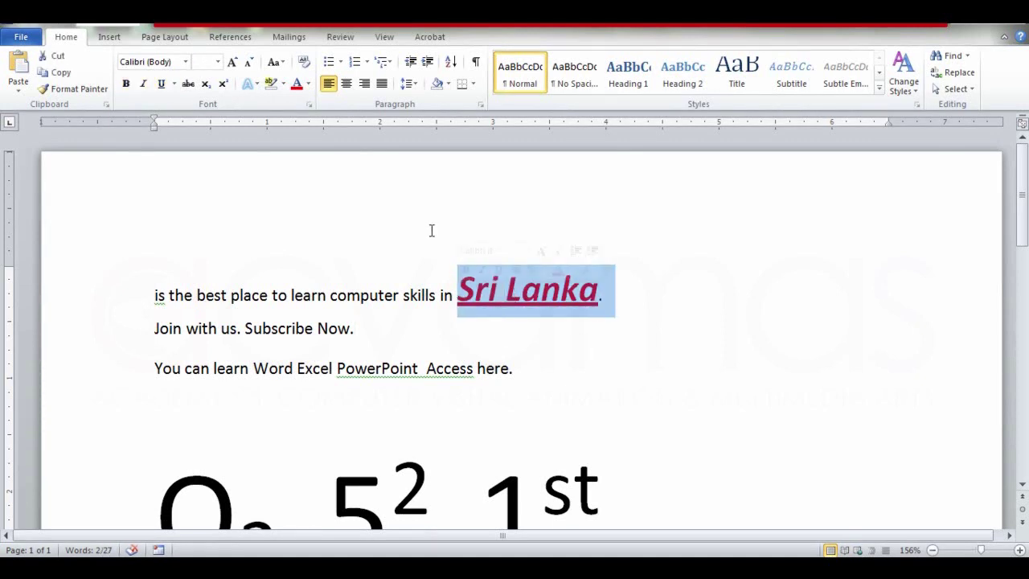
{"action": "left_click", "coordinate": [599, 295]}
- Clear all formatting from Sri Lanka, leaving plain 11 pt Calibri, and zoom out
{"action": "left_click_drag", "start_coordinate": [599, 295], "coordinate": [481, 296]}
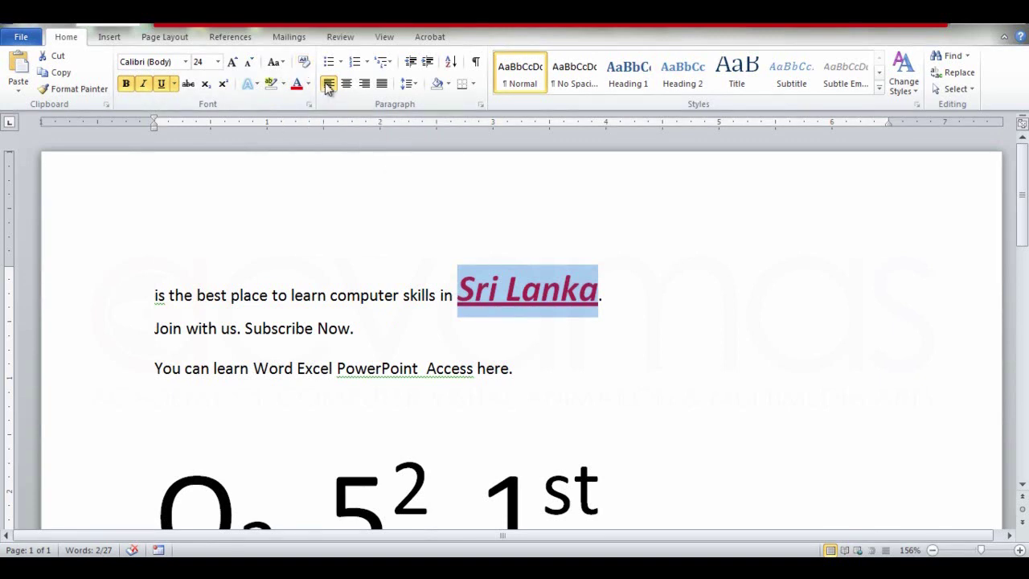
{"action": "left_click", "coordinate": [304, 64]}
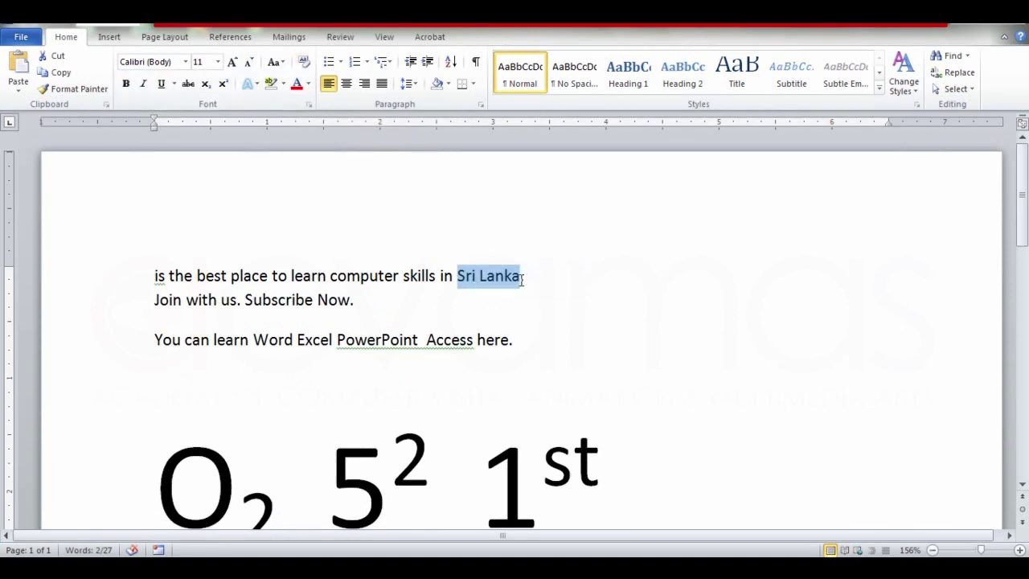
{"action": "left_click", "coordinate": [527, 278]}
{"action": "left_click", "coordinate": [932, 550]}
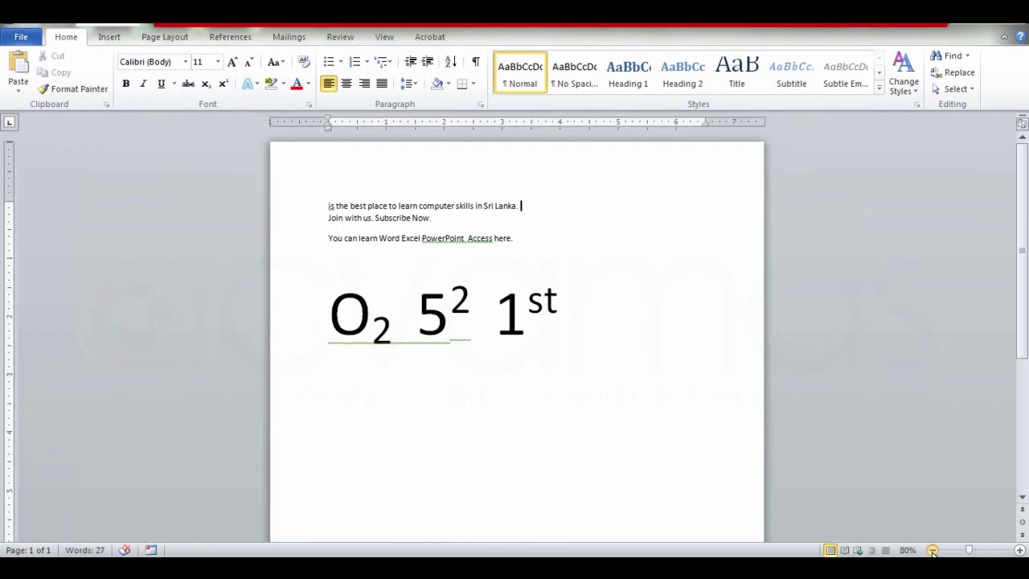